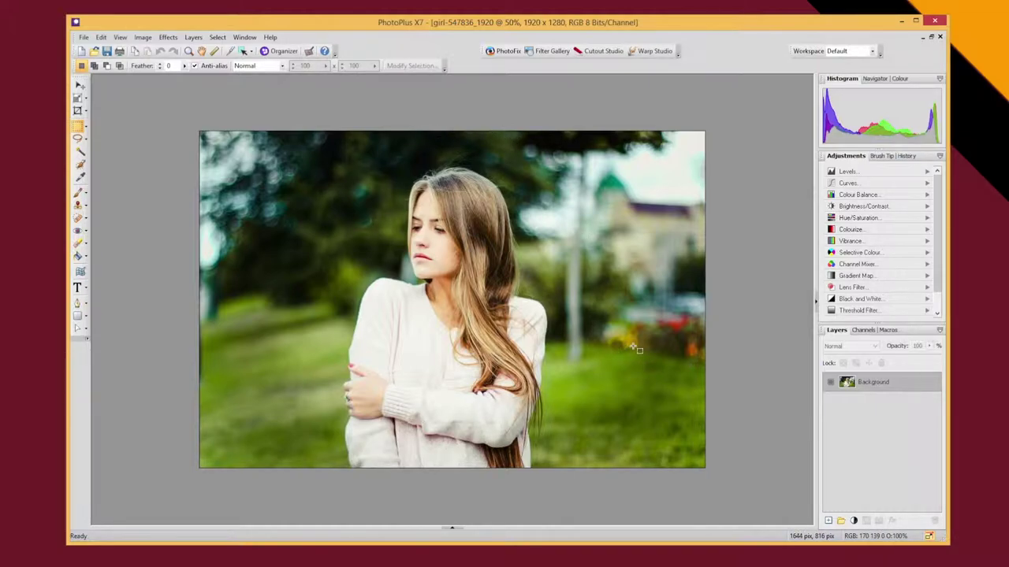
Duplicate the Background layer as 'Background Copy'
right_click(877, 386)
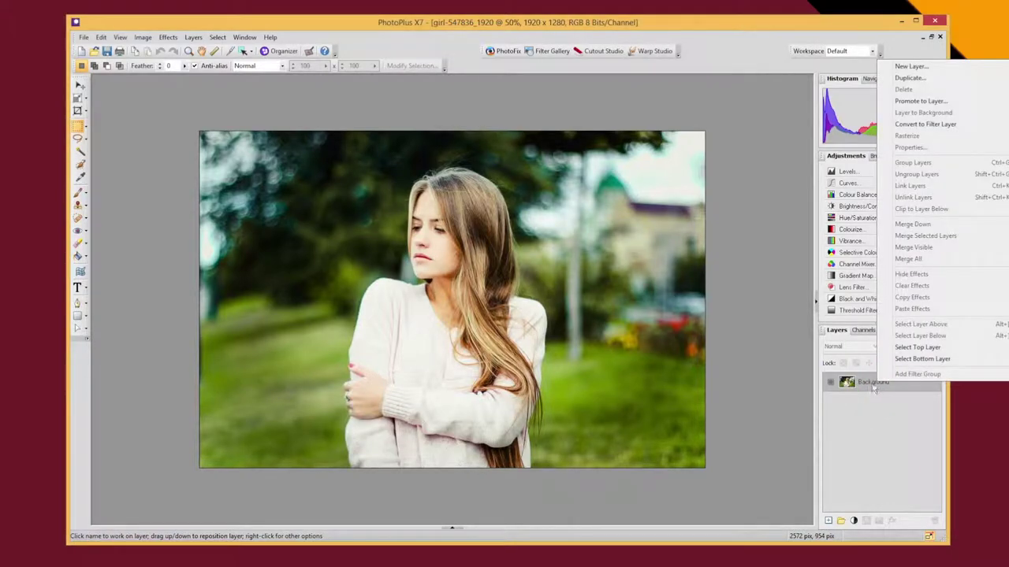
click(908, 78)
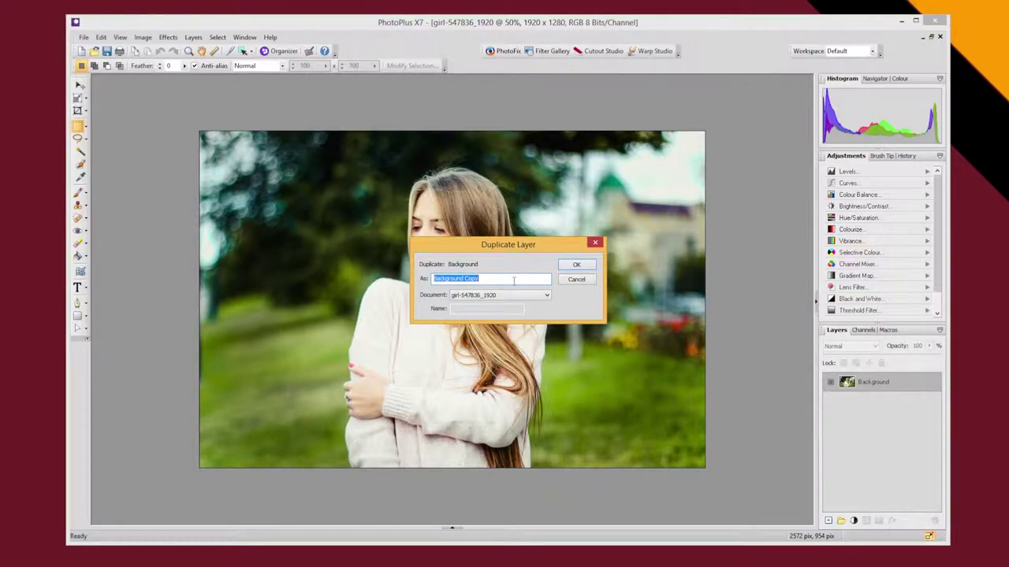
click(574, 268)
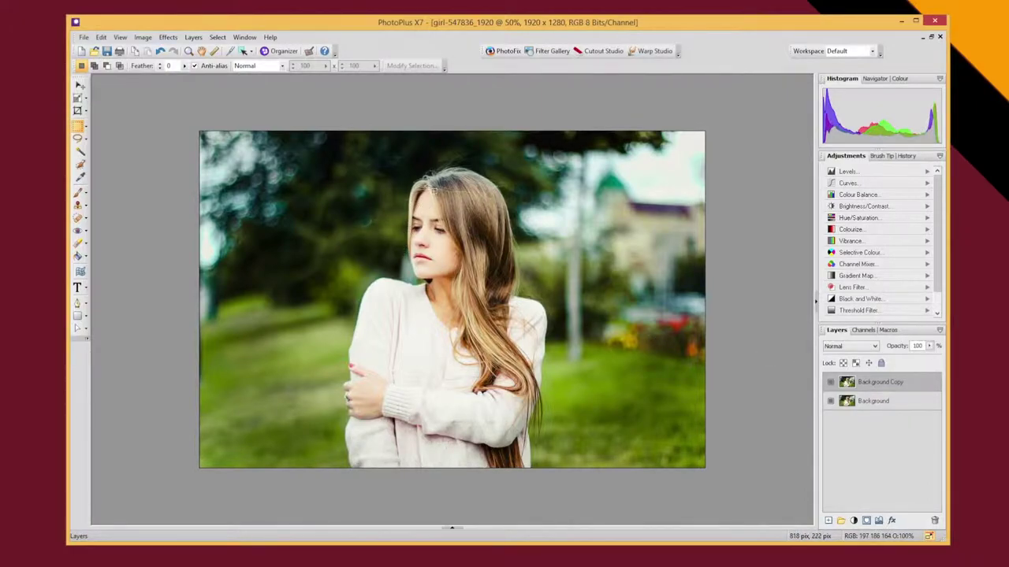
click(86, 130)
click(138, 132)
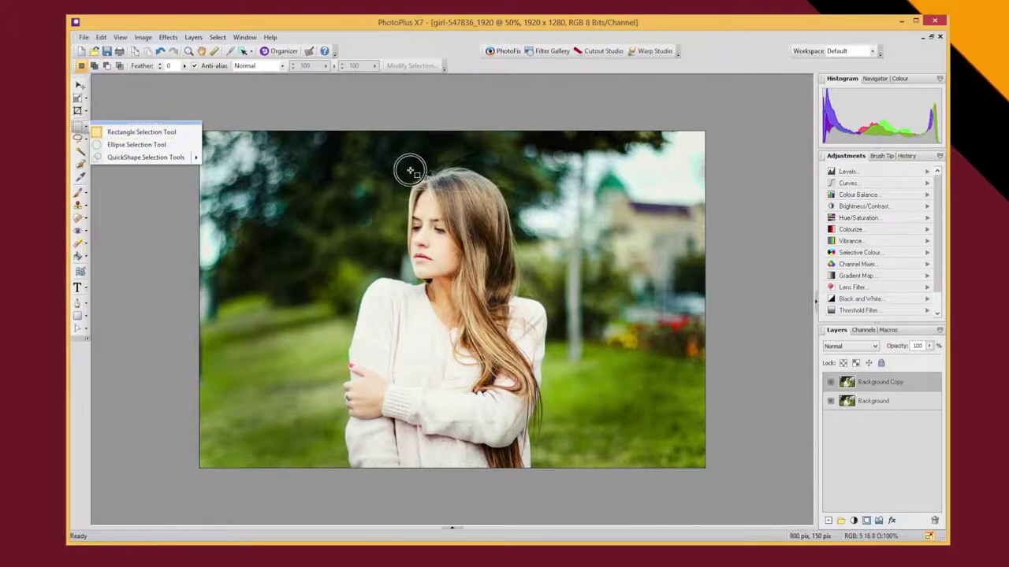
drag(348, 150, 595, 357)
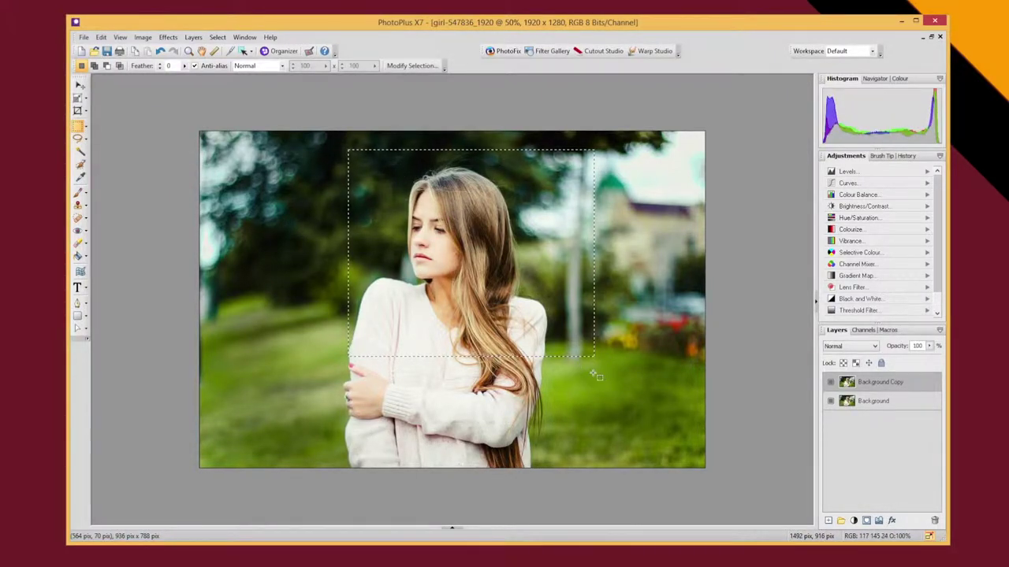
click(593, 372)
click(80, 127)
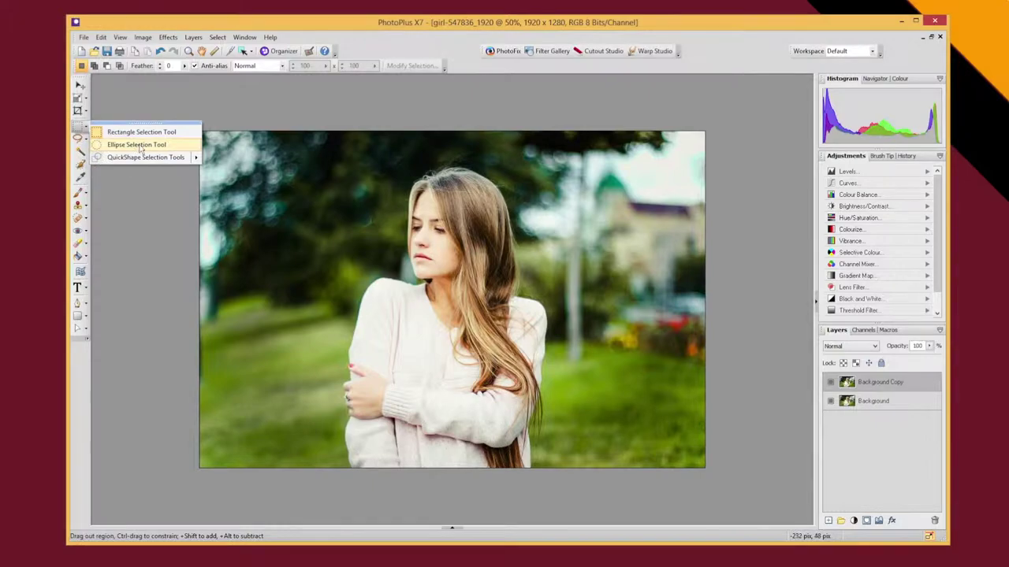
mouse_move(143, 162)
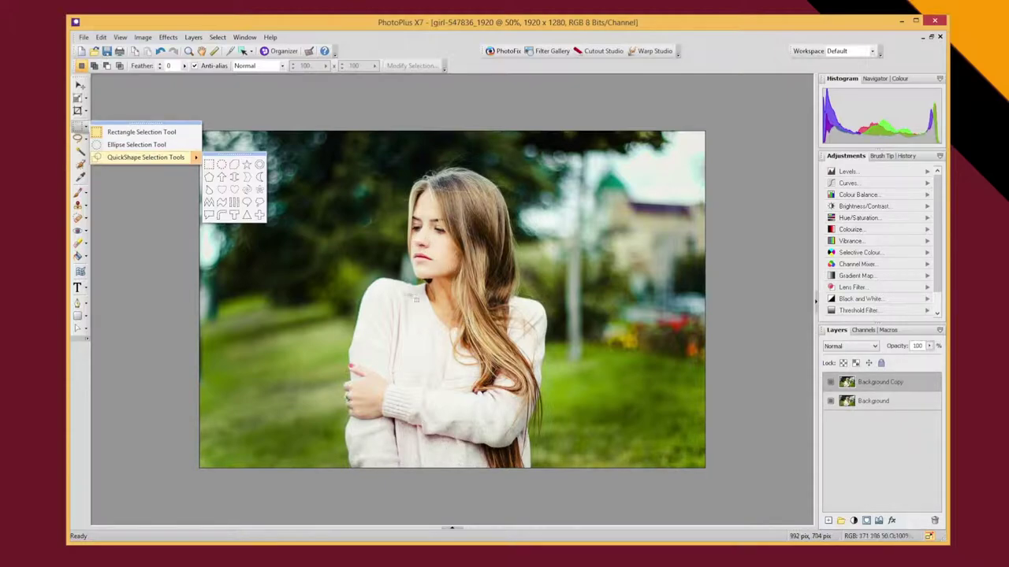
click(86, 141)
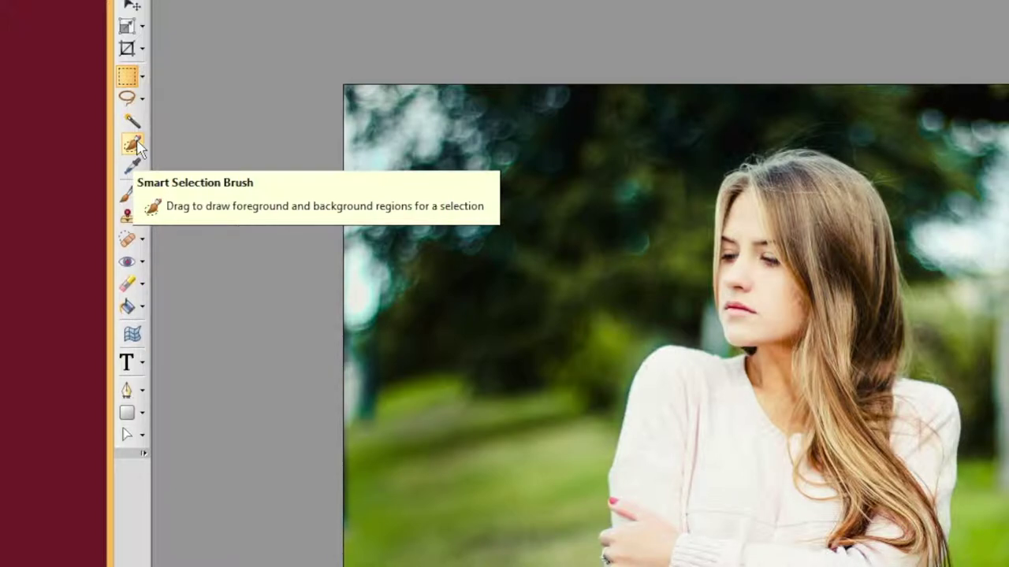
Paint over the woman's hair with the Smart Selection Brush to select it
click(136, 146)
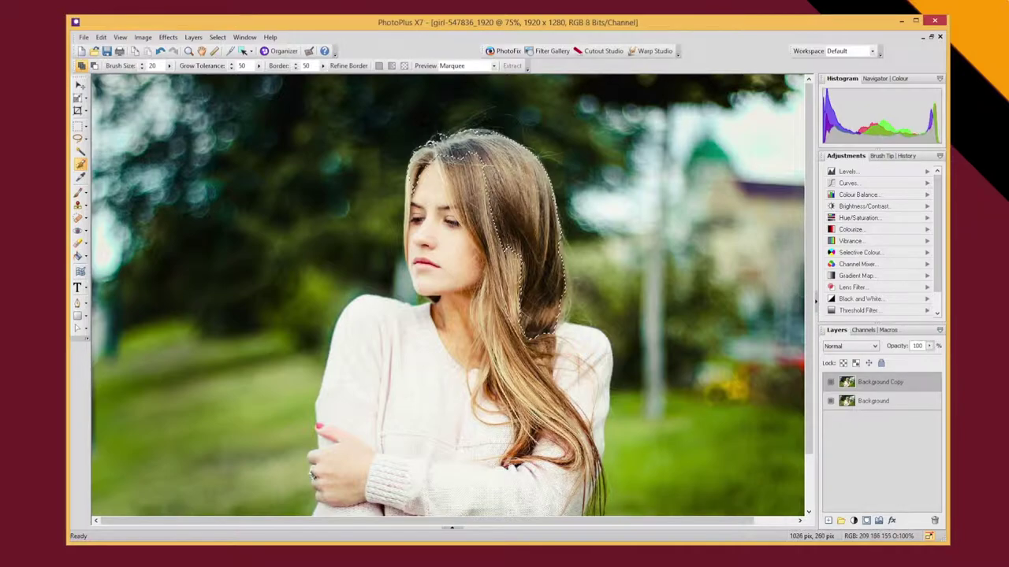
mouse_move(473, 163)
mouse_down()
mouse_move(458, 159)
mouse_move(464, 173)
mouse_up()
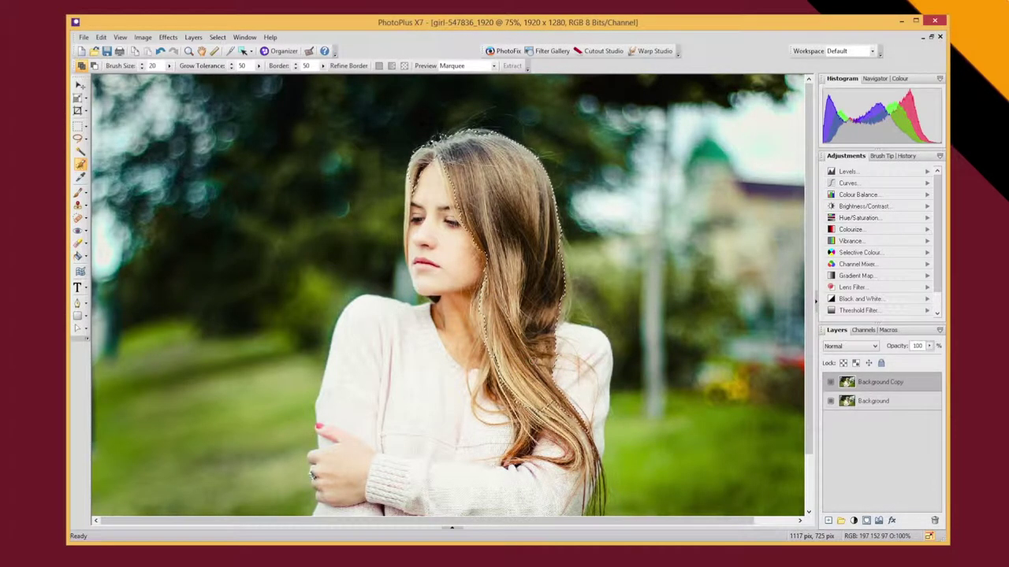
Subtract the sweater areas near her arm from the hair selection, using brush sizes 2 and 25
scroll(420, 321, up, 3)
scroll(448, 295, down, 2)
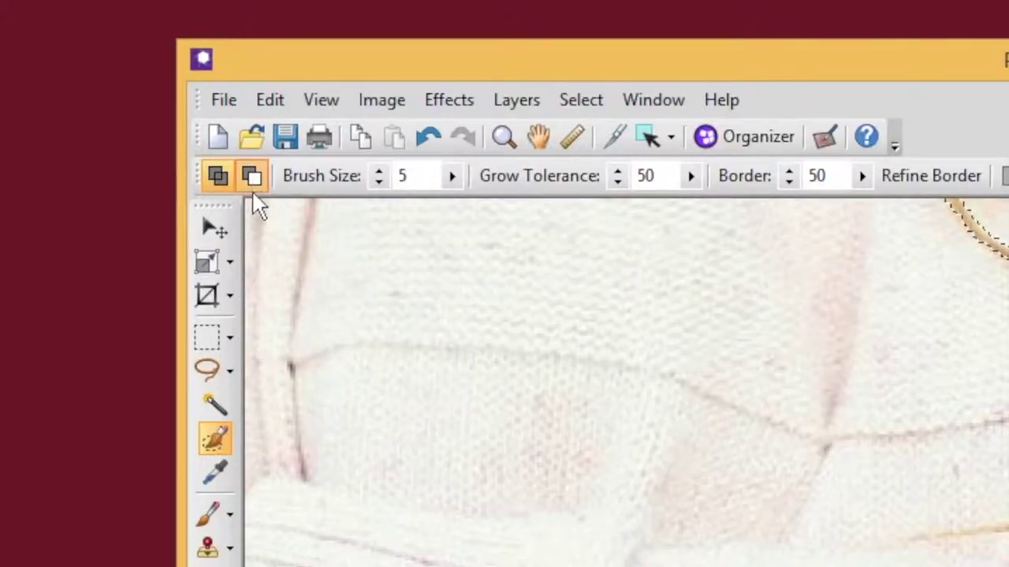
click(252, 185)
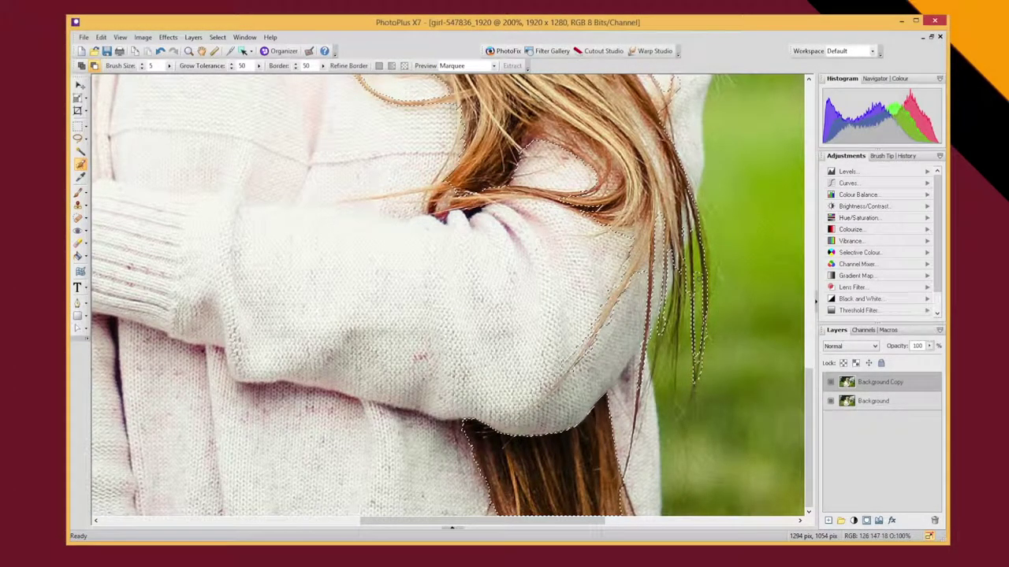
key(bracketleft)
key(bracketleft)
key(bracketleft)
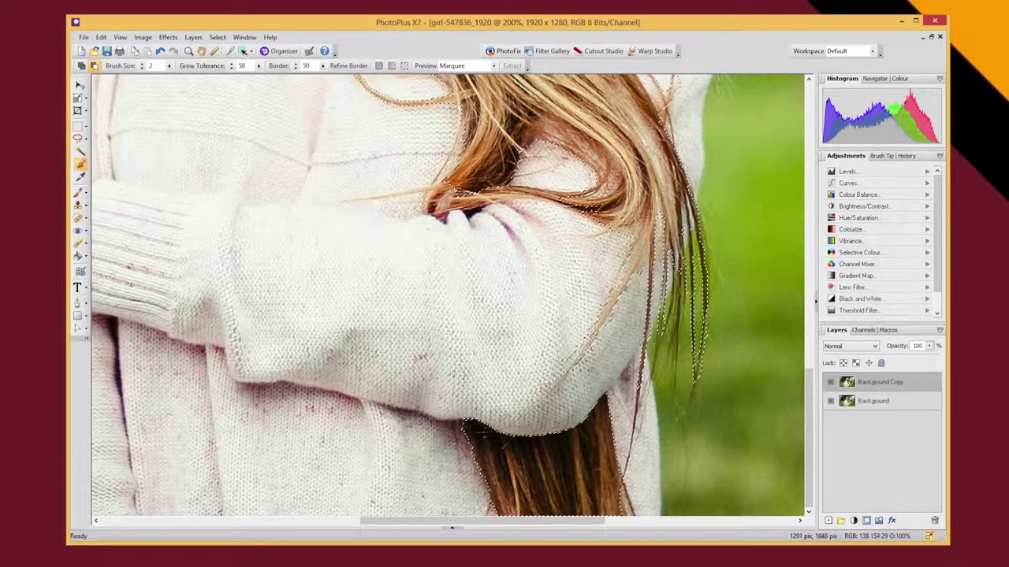
scroll(292, 265, down, 4)
key(bracketright)
key(bracketright)
key(bracketright)
key(bracketright)
key(bracketright)
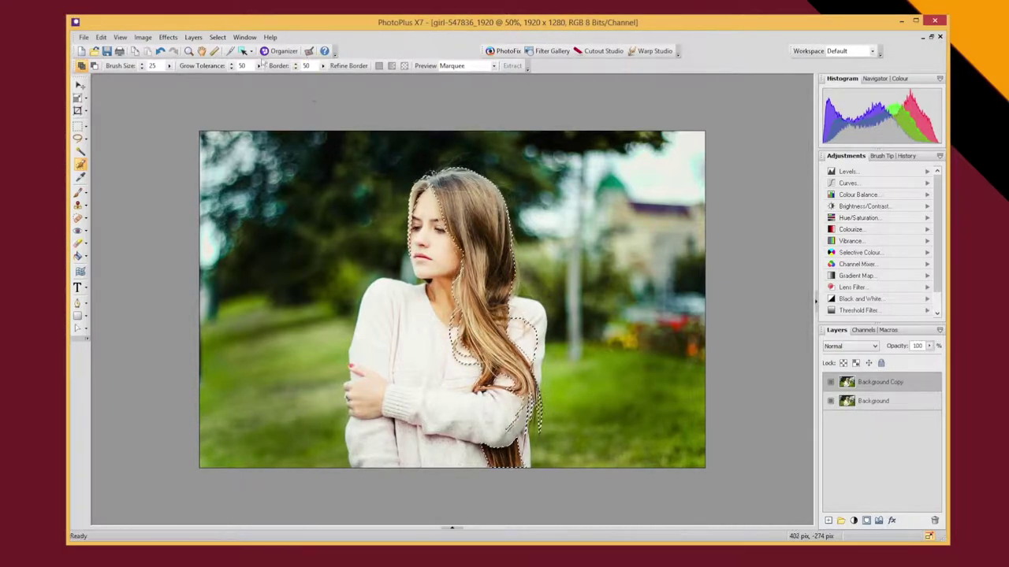
click(218, 39)
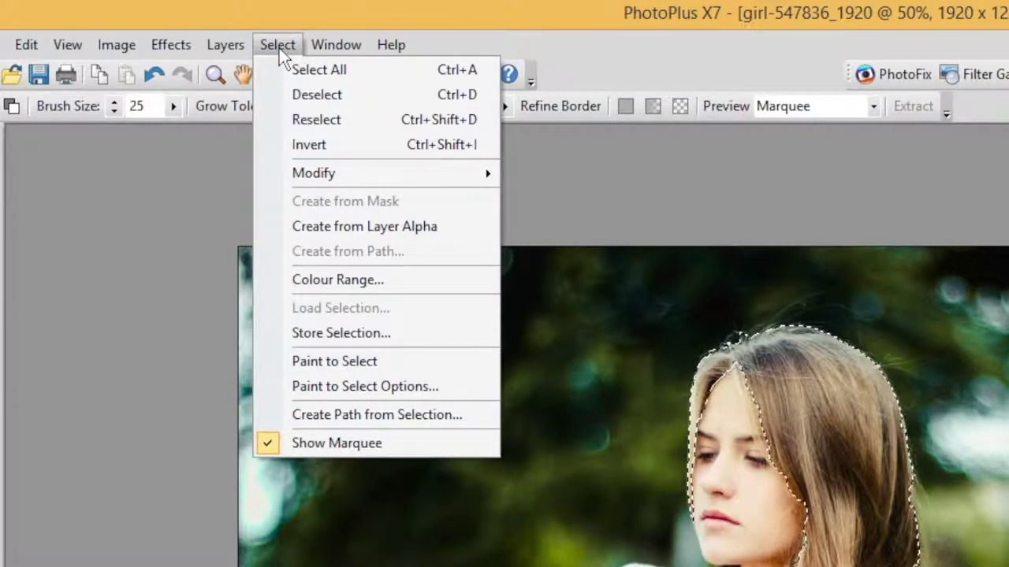
Feather the hair selection by 5 pixels
mouse_move(397, 175)
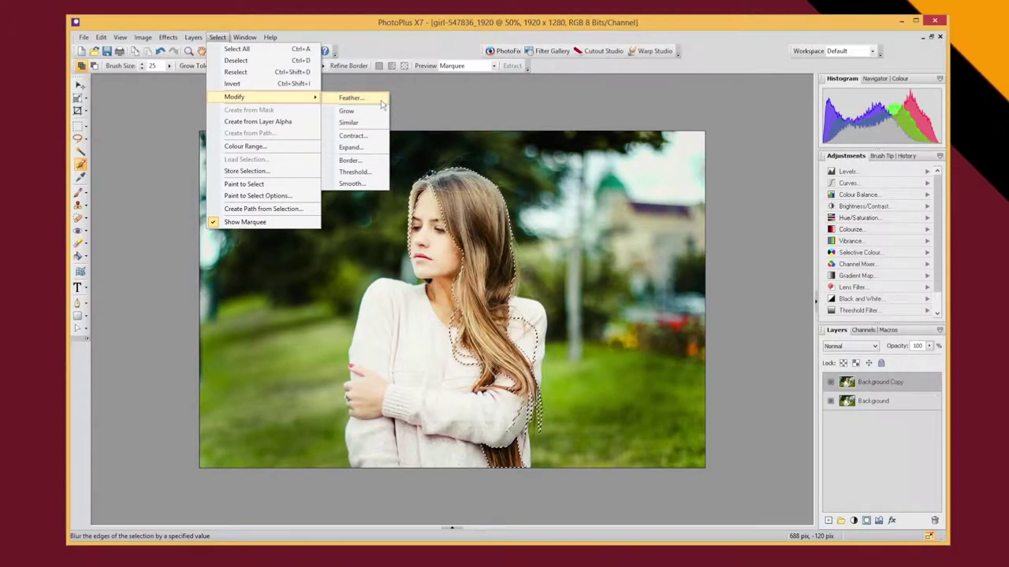
click(629, 178)
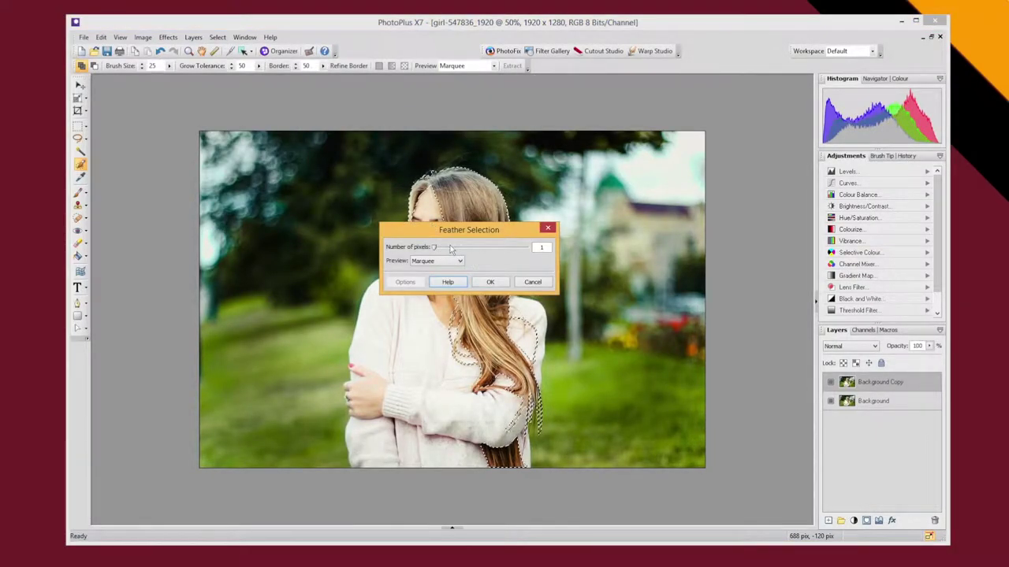
drag(435, 249, 447, 268)
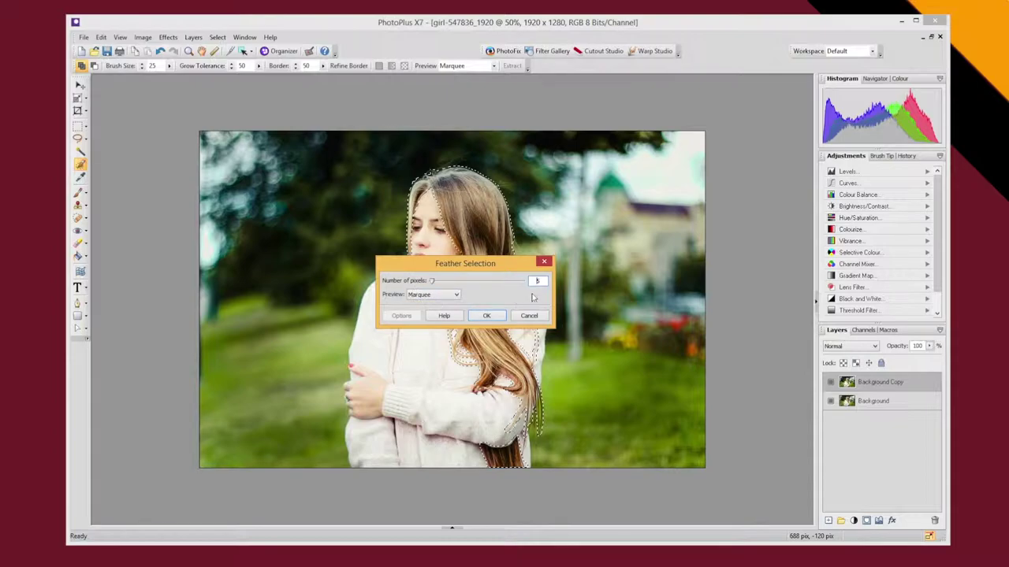
drag(540, 281, 532, 281)
click(488, 316)
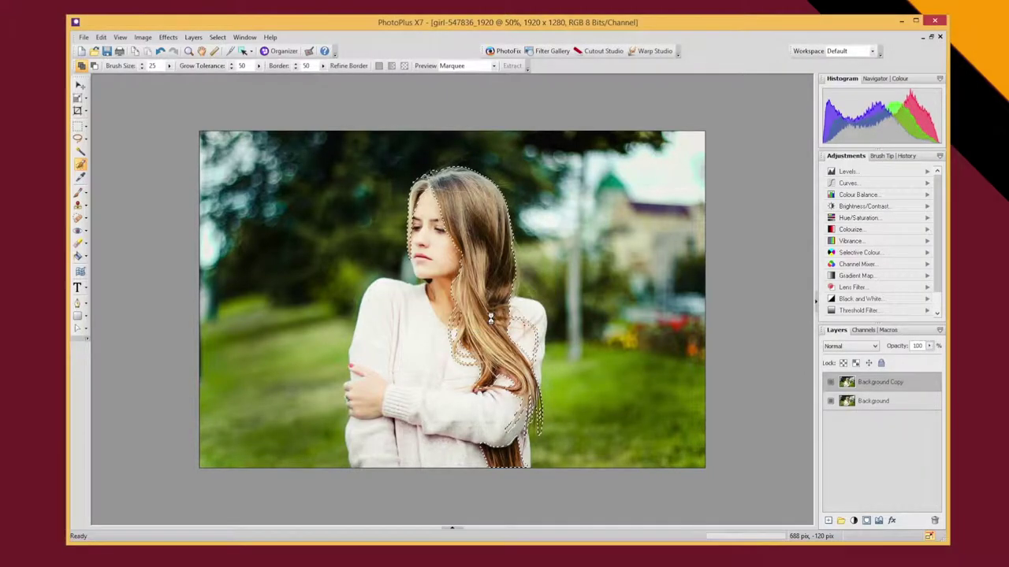
Smooth the hair selection by 2 pixels
click(218, 37)
mouse_move(268, 96)
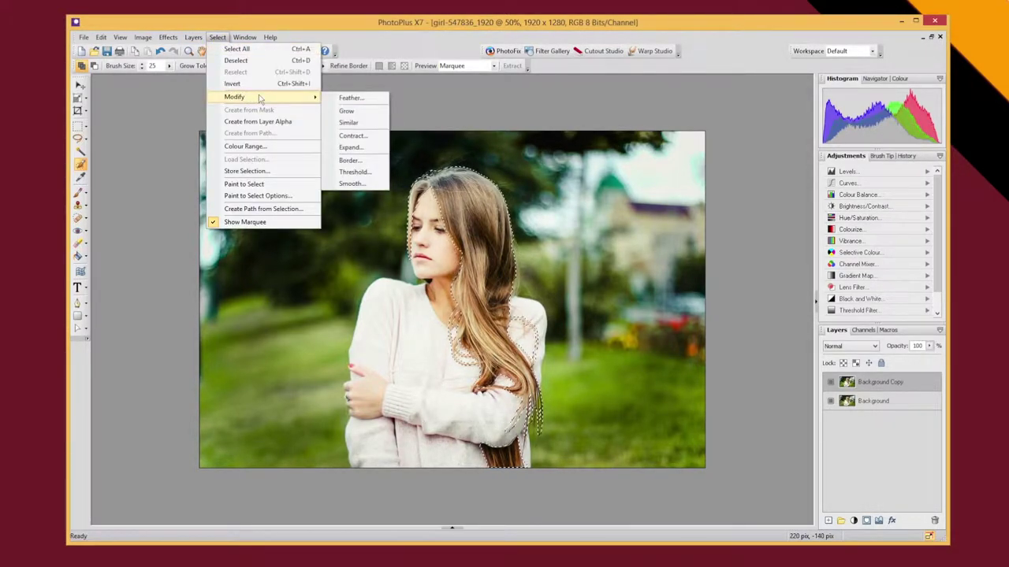
click(378, 187)
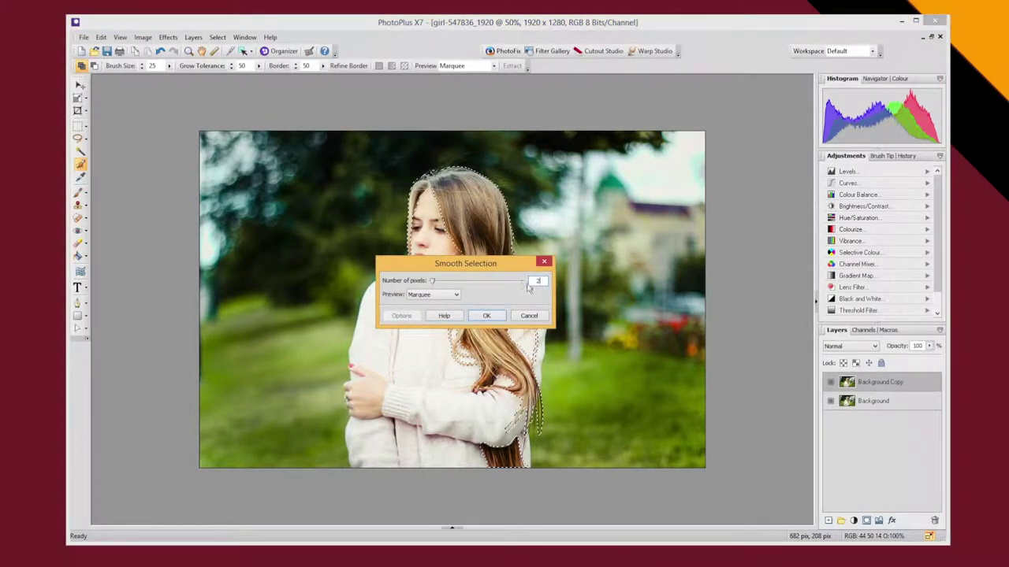
click(490, 316)
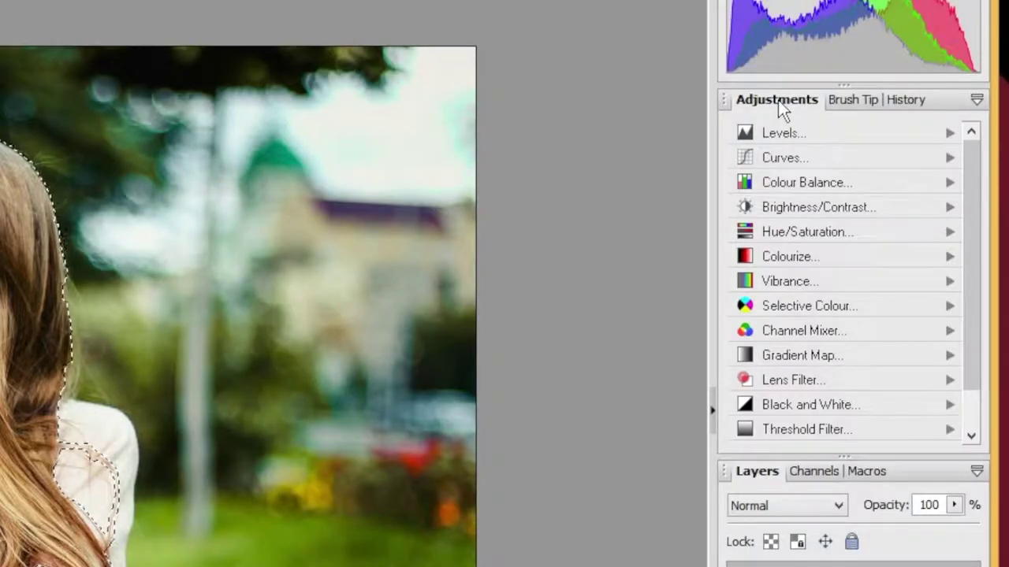
Add a Colourize adjustment layer on the hair selection and toggle its visibility to compare
click(801, 256)
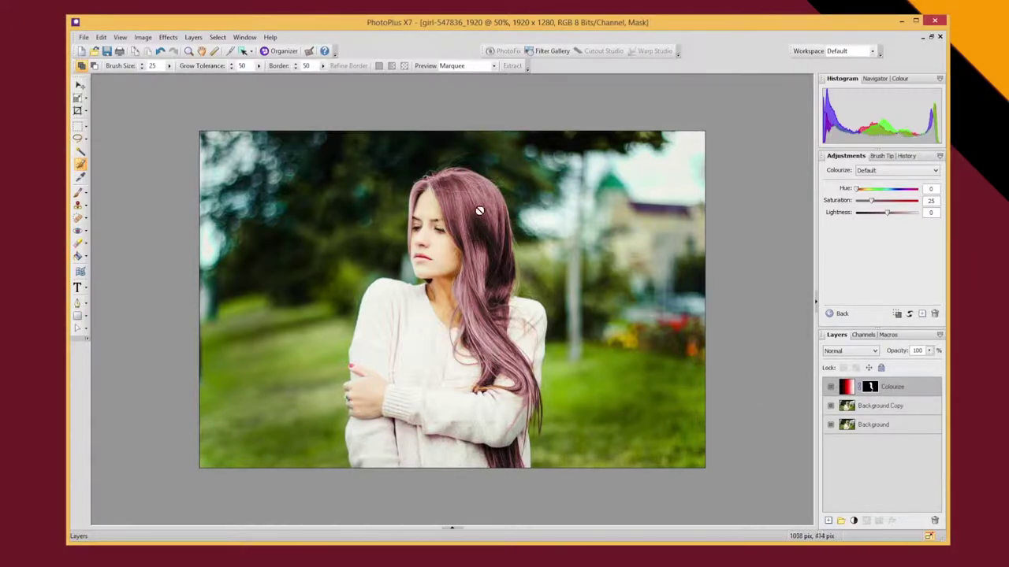
click(831, 388)
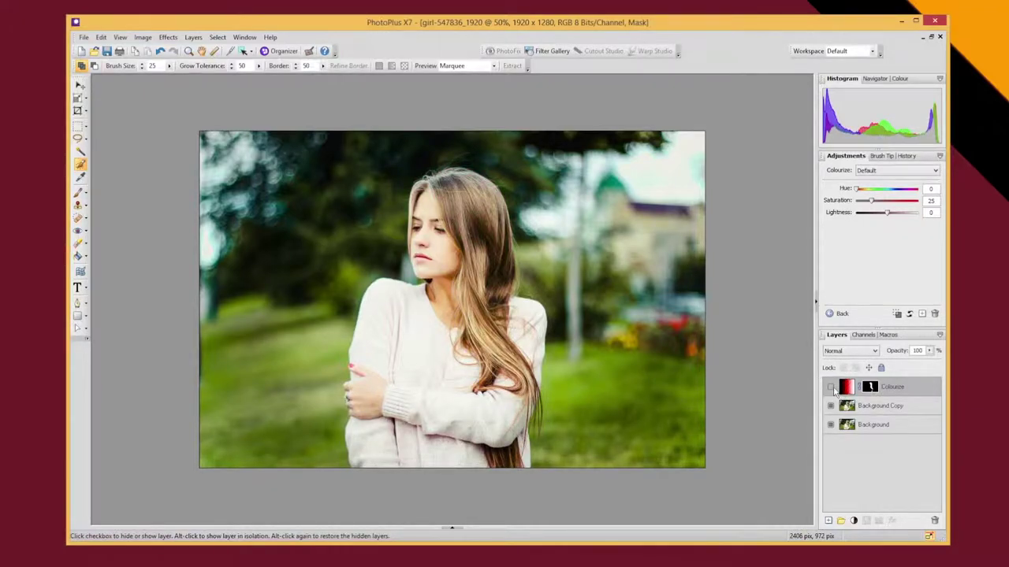
click(831, 388)
click(831, 388)
click(831, 388)
click(831, 387)
click(831, 388)
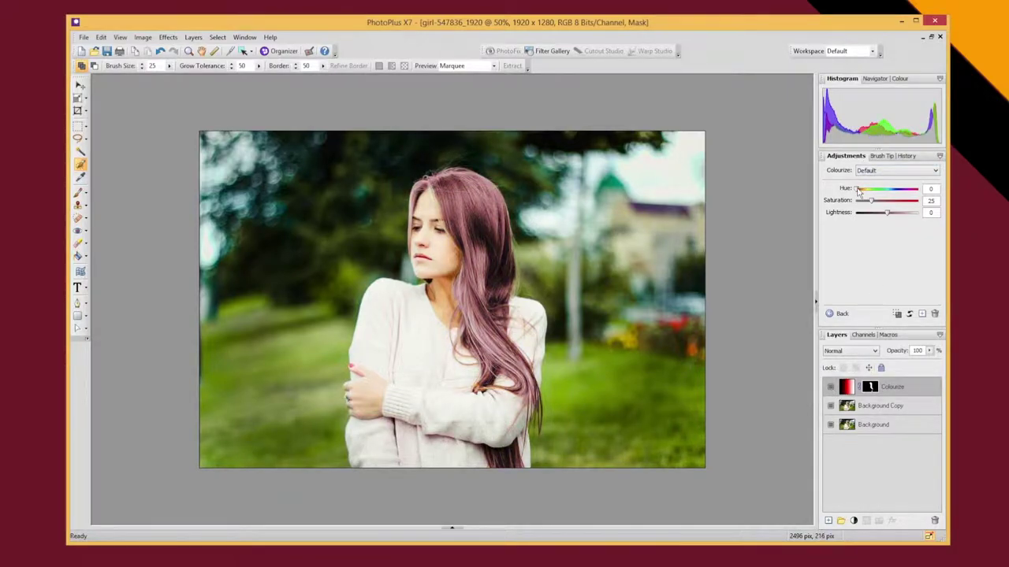
Set the Colourize tint to Hue 12, Saturation 55, Lightness -3 for red hair
drag(858, 190, 911, 192)
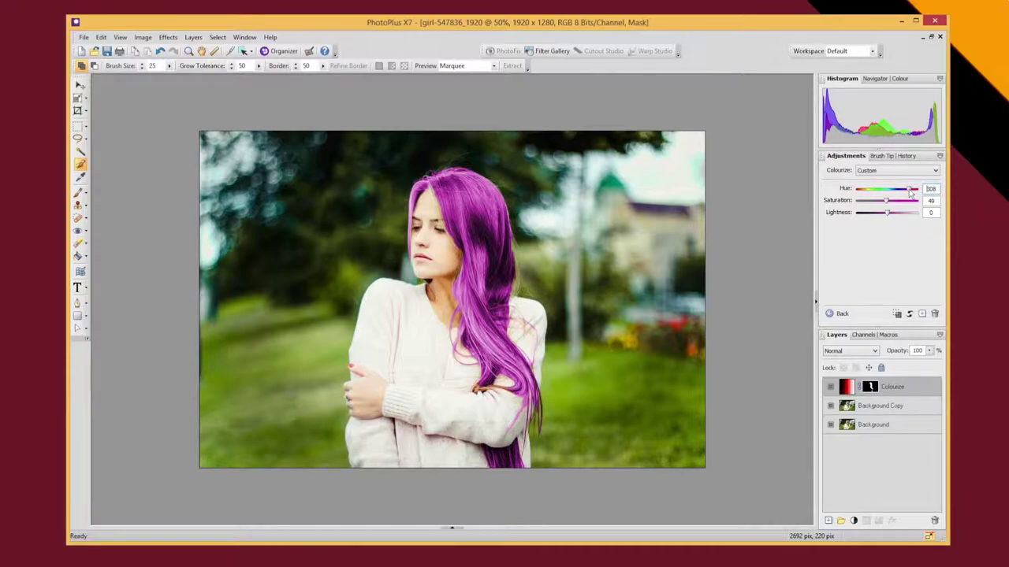
drag(911, 192, 890, 200)
drag(887, 213, 883, 213)
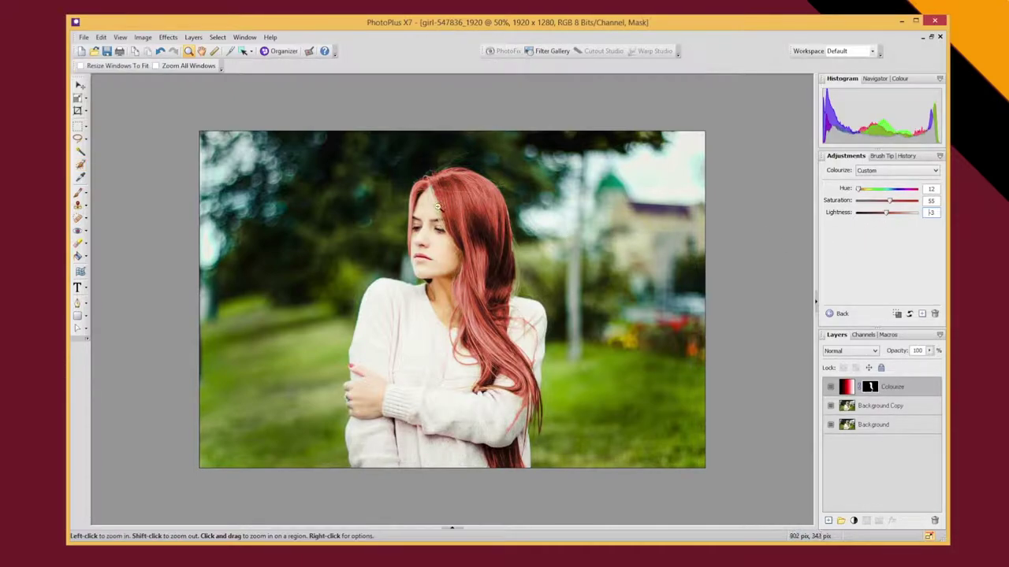
Zoom in to 150% on the hair around her face and scroll the view
click(436, 191)
click(446, 163)
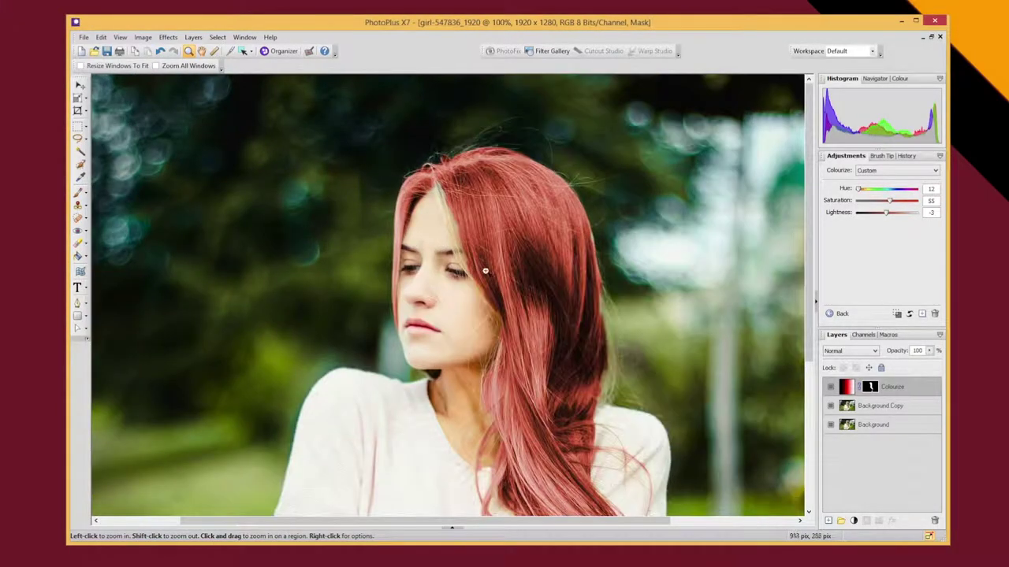
click(425, 212)
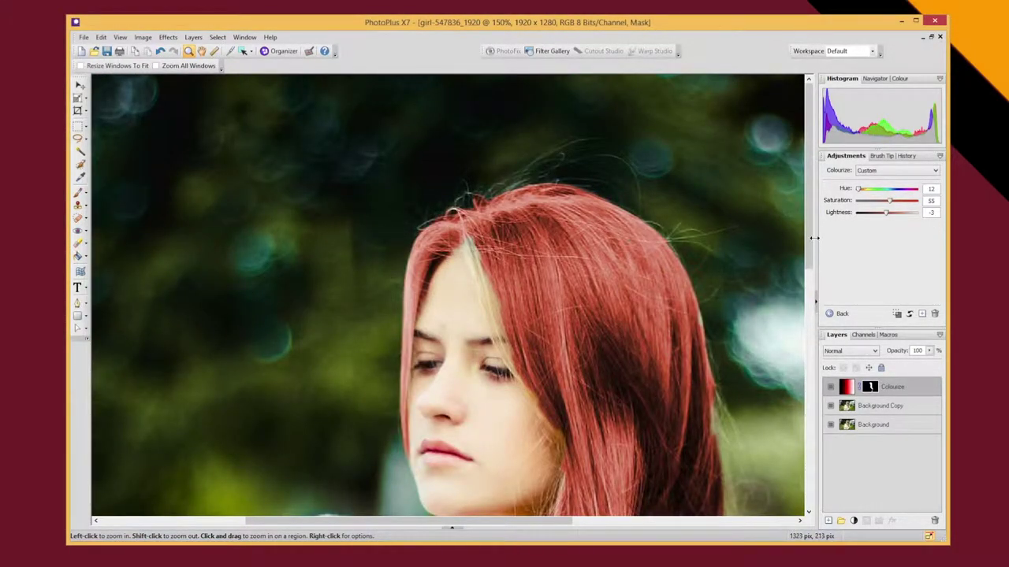
drag(811, 239, 810, 268)
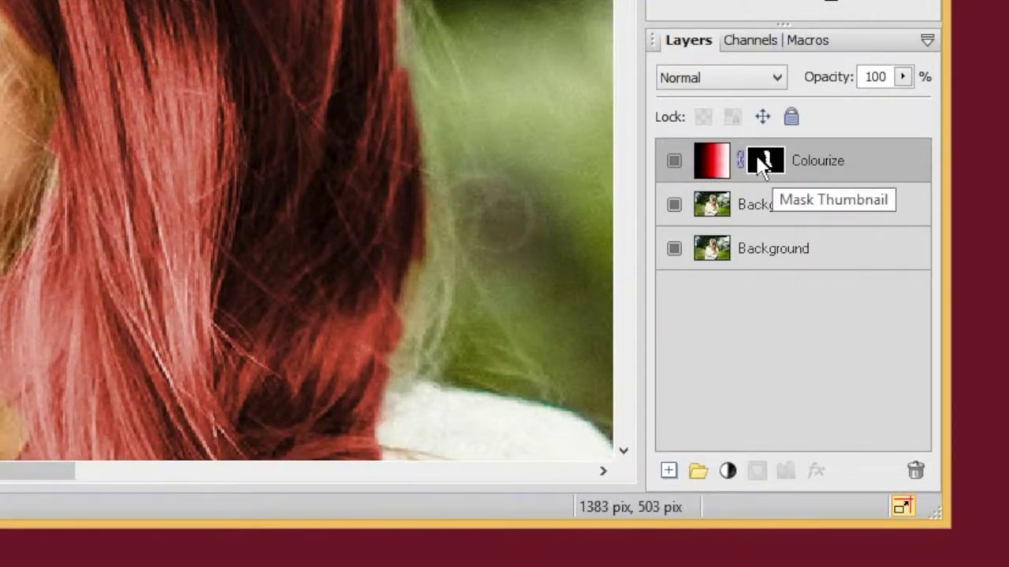
Select the Colourize layer's mask thumbnail for editing
click(768, 165)
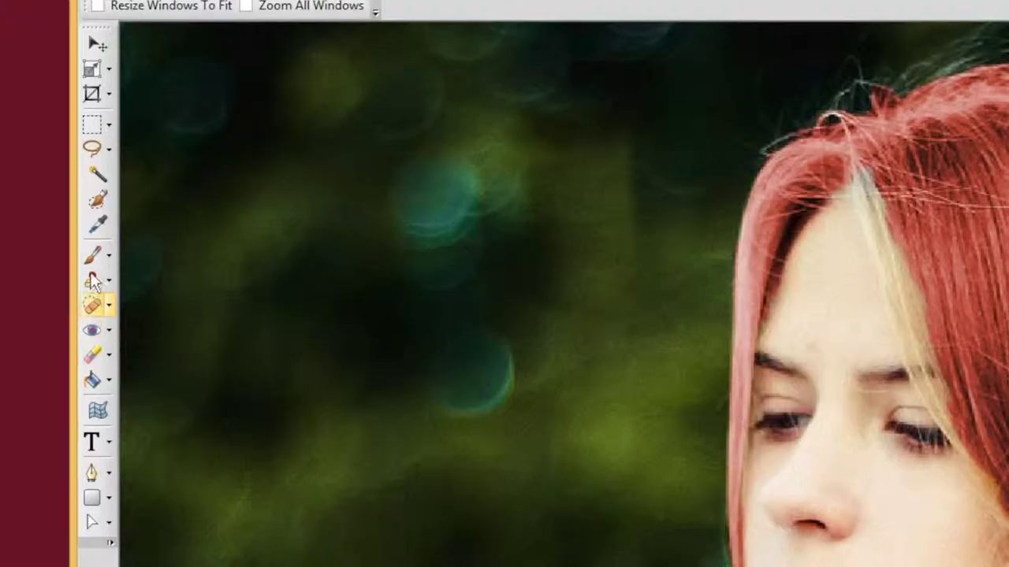
Set up the Paintbrush with white as the paint colour and a smaller brush
click(77, 193)
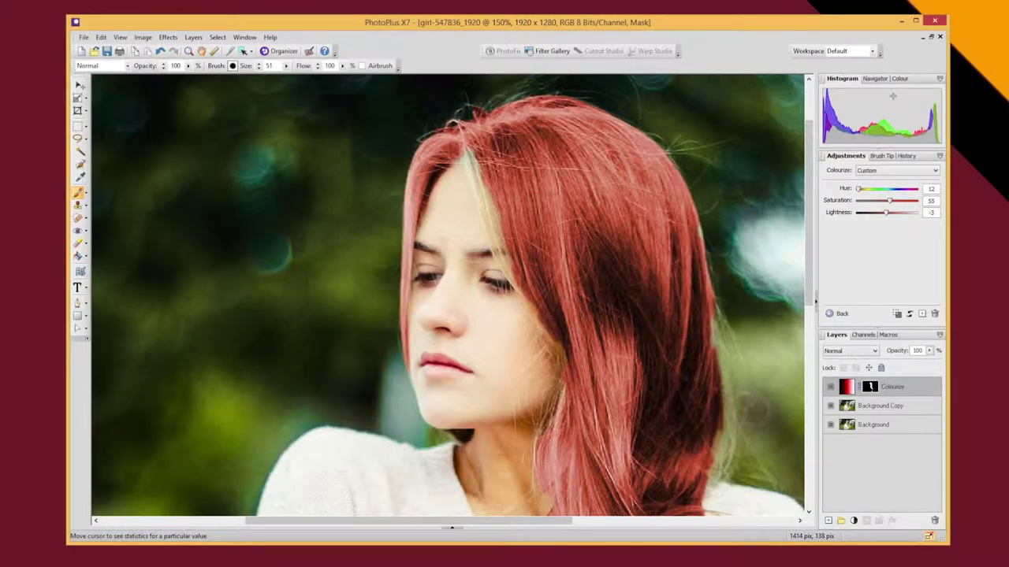
click(897, 79)
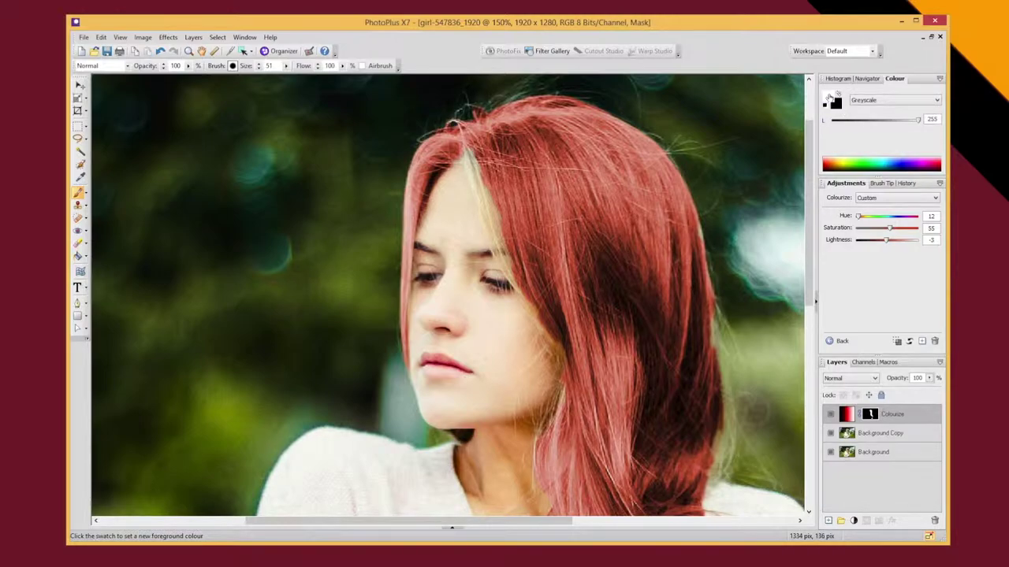
click(836, 94)
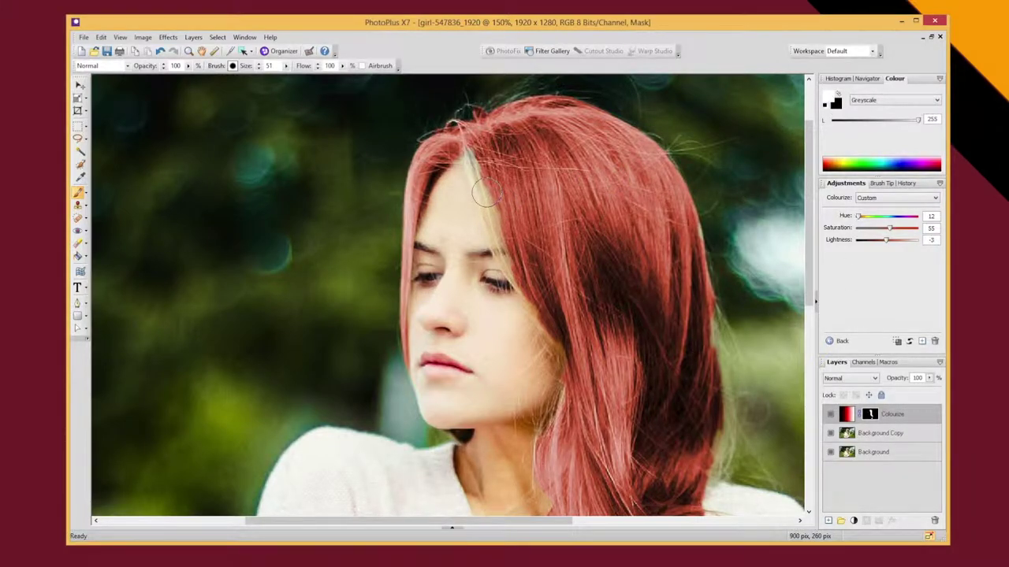
key(bracketleft)
key(bracketleft)
key(bracketleft)
Paint white on the mask over the pale parting streak and the strand beside the cheek
mouse_move(470, 157)
mouse_down()
mouse_move(507, 254)
mouse_move(547, 303)
mouse_up()
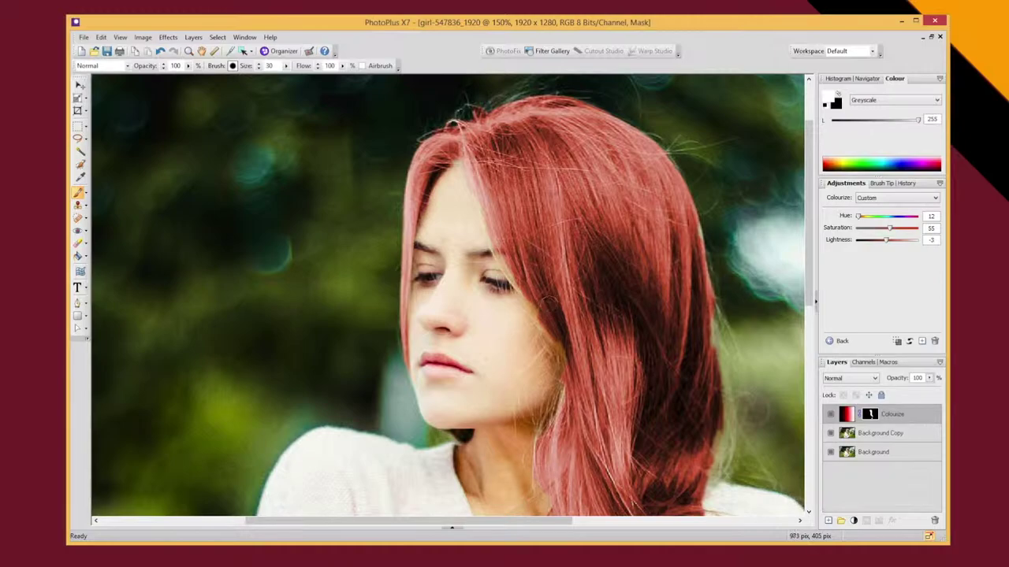
key(bracketleft)
mouse_move(498, 259)
mouse_down()
mouse_move(562, 354)
mouse_move(544, 309)
mouse_move(535, 301)
mouse_move(561, 349)
mouse_move(553, 458)
mouse_up()
key(bracketright)
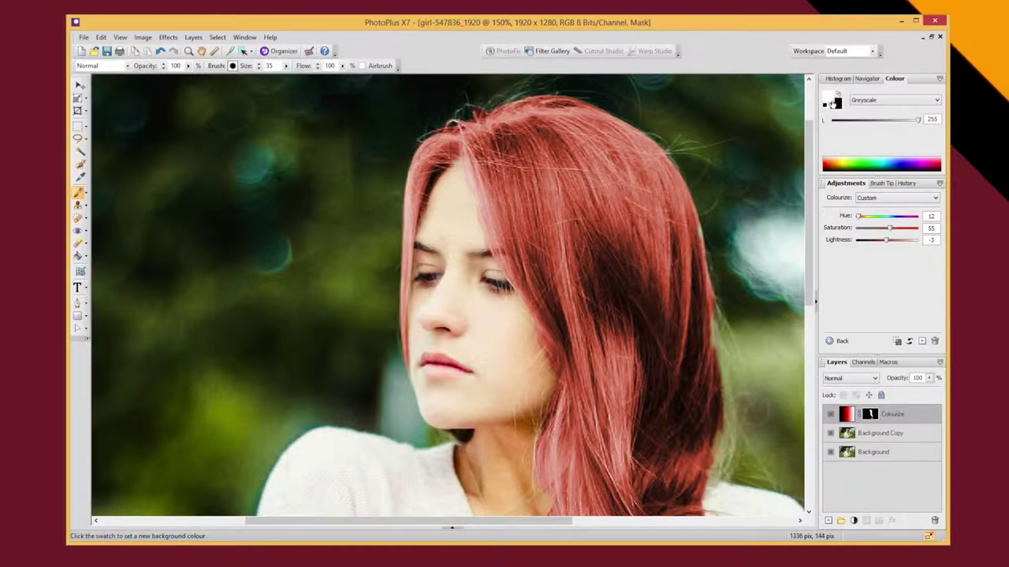
click(828, 102)
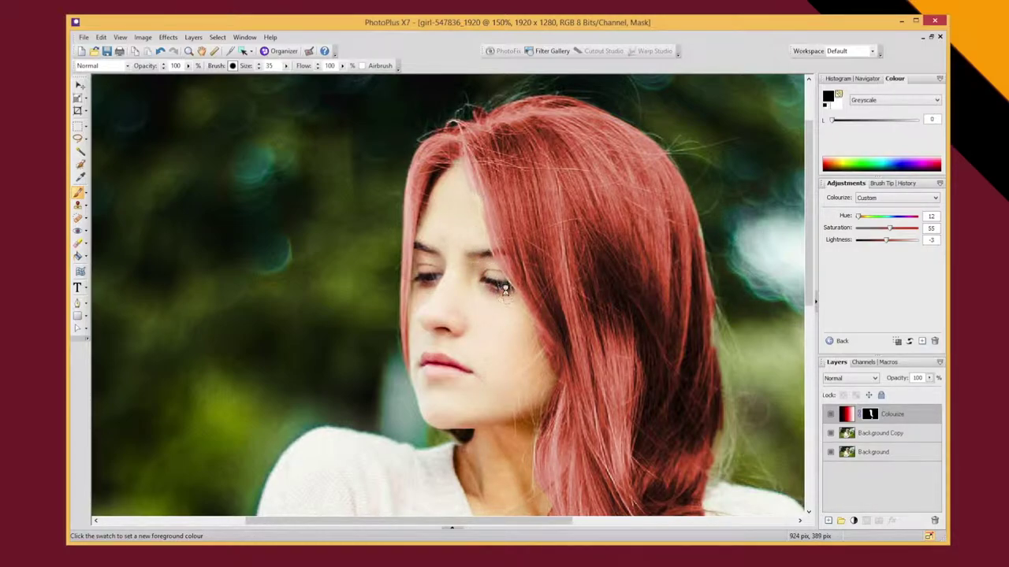
Paint black on the mask along the forehead hairline to remove the spilled red tint
key(bracketright)
key(bracketright)
drag(481, 229, 465, 183)
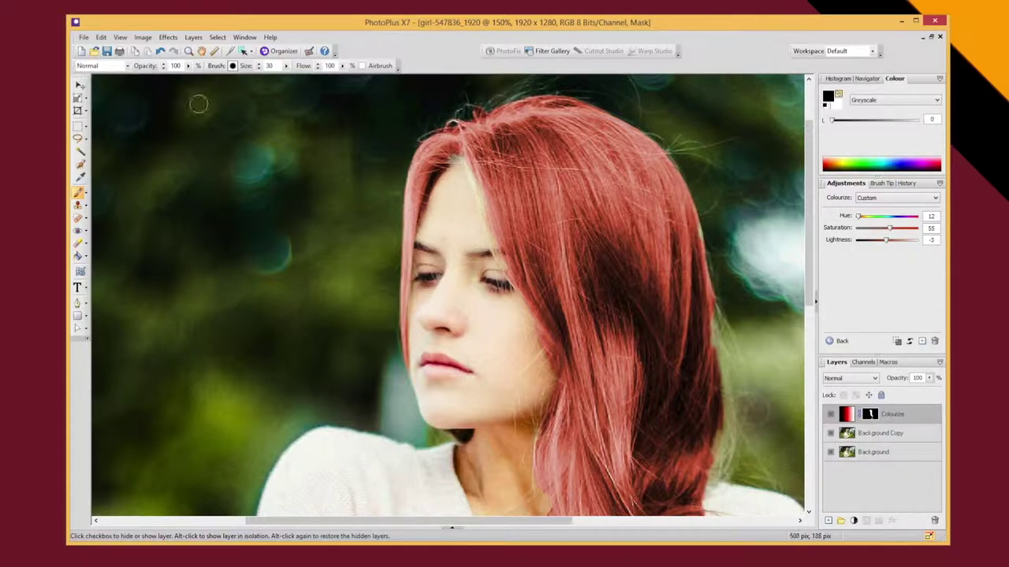
click(118, 37)
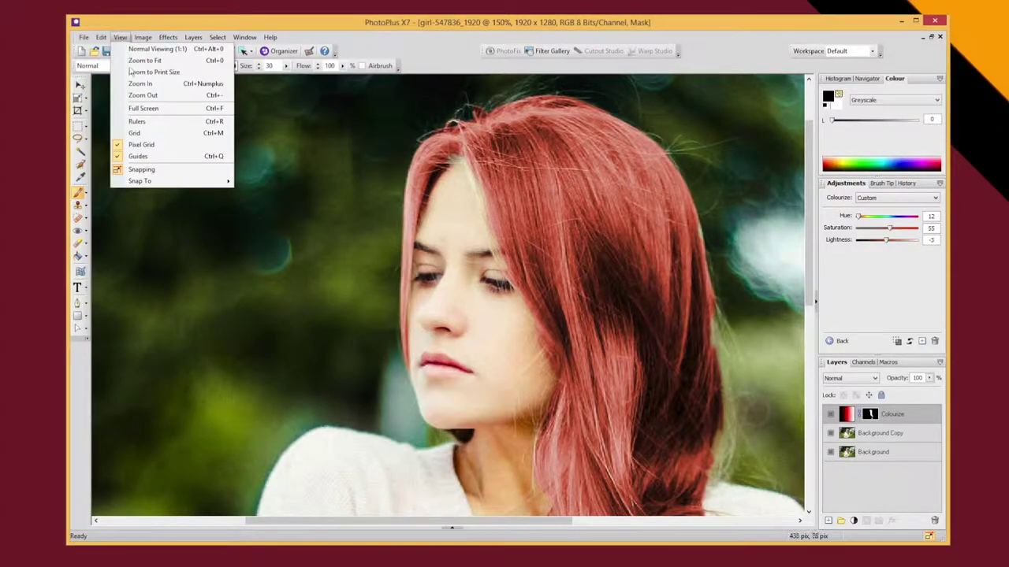
Fit the whole photo in view and set the Colourize layer's opacity to 88%
key(Escape)
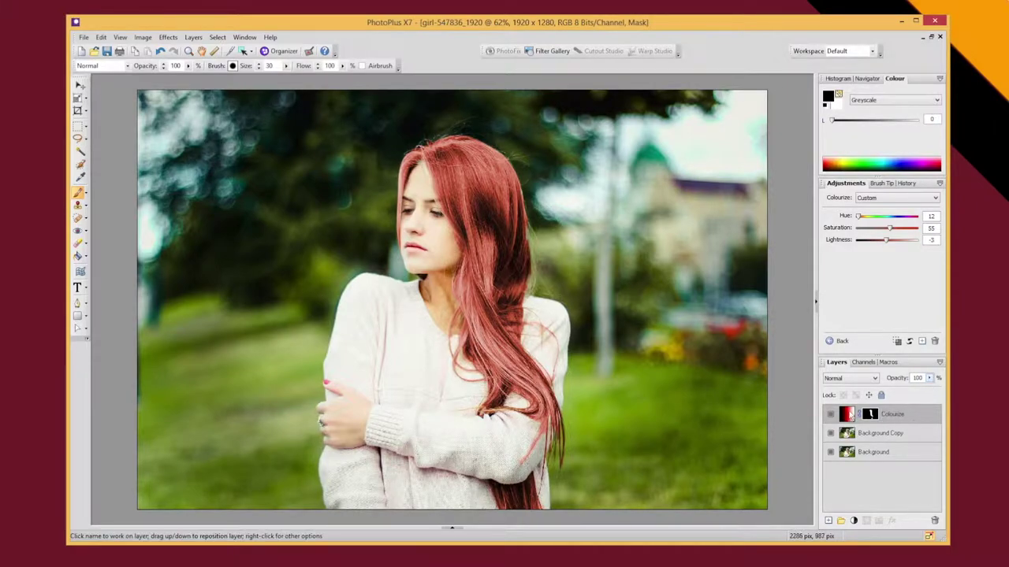
click(929, 378)
drag(933, 392, 903, 393)
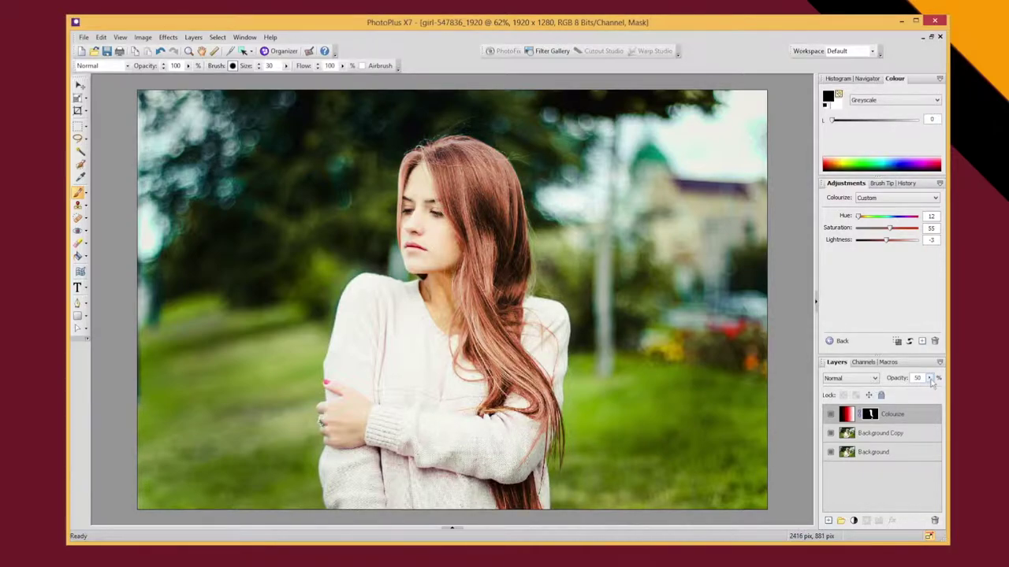
click(932, 381)
drag(928, 391, 939, 394)
Preview other hues, including cyan-green, then return the hair tint to red at hue 12
drag(860, 218, 888, 219)
drag(928, 378, 950, 387)
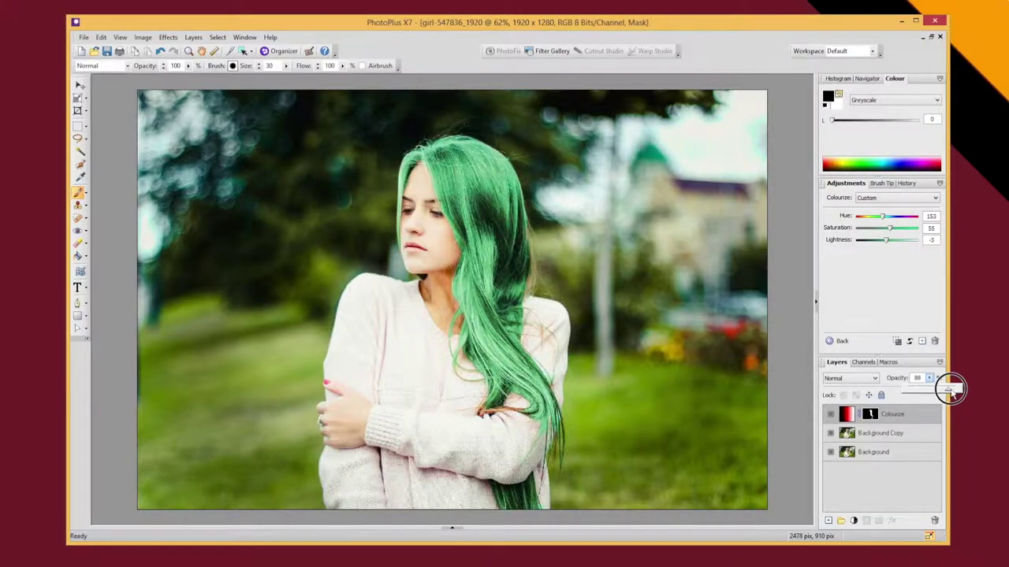
drag(867, 214, 861, 216)
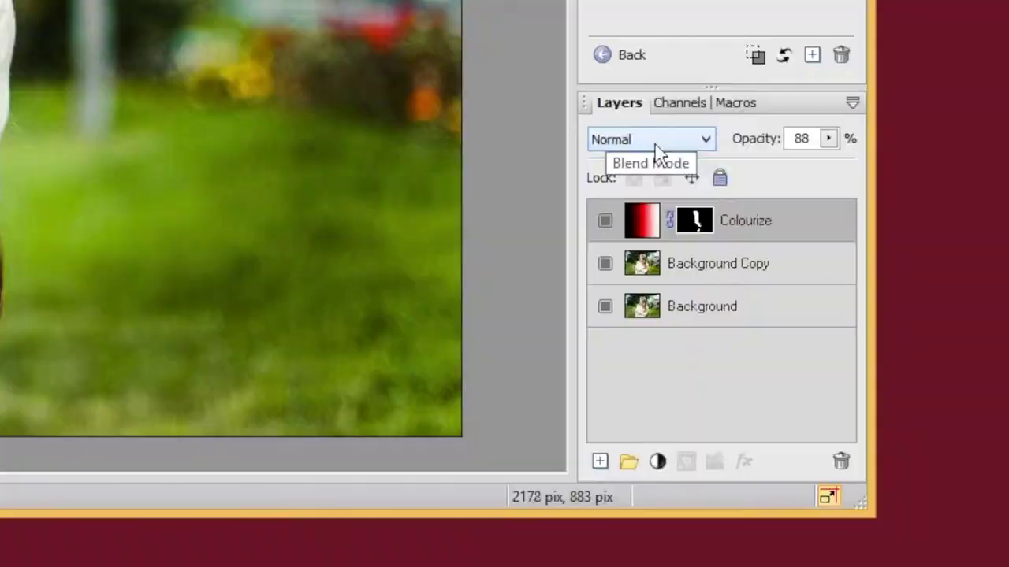
Blend the hair tint with Burn at 76% opacity, hue 314 and saturation 42
click(852, 379)
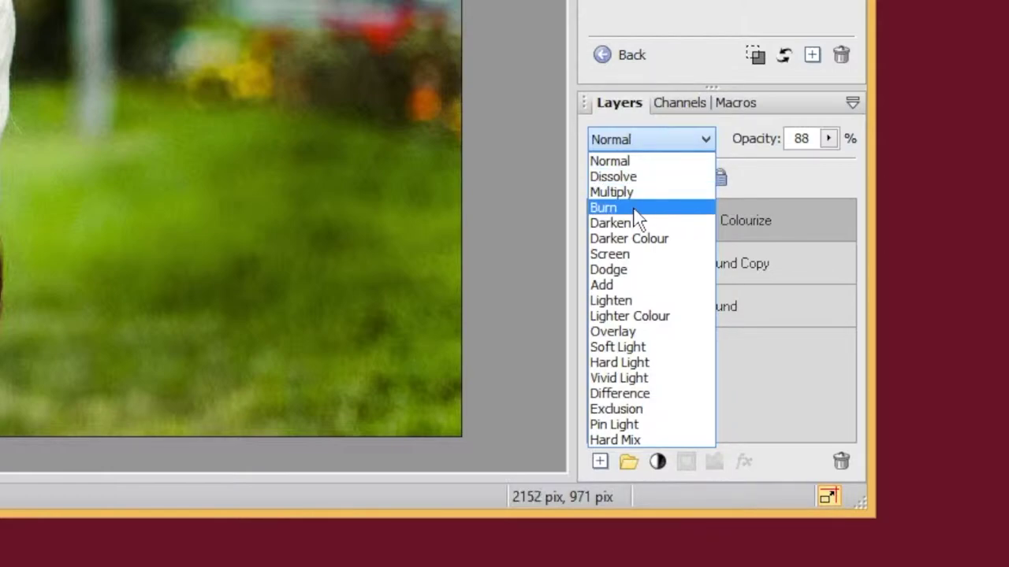
click(659, 210)
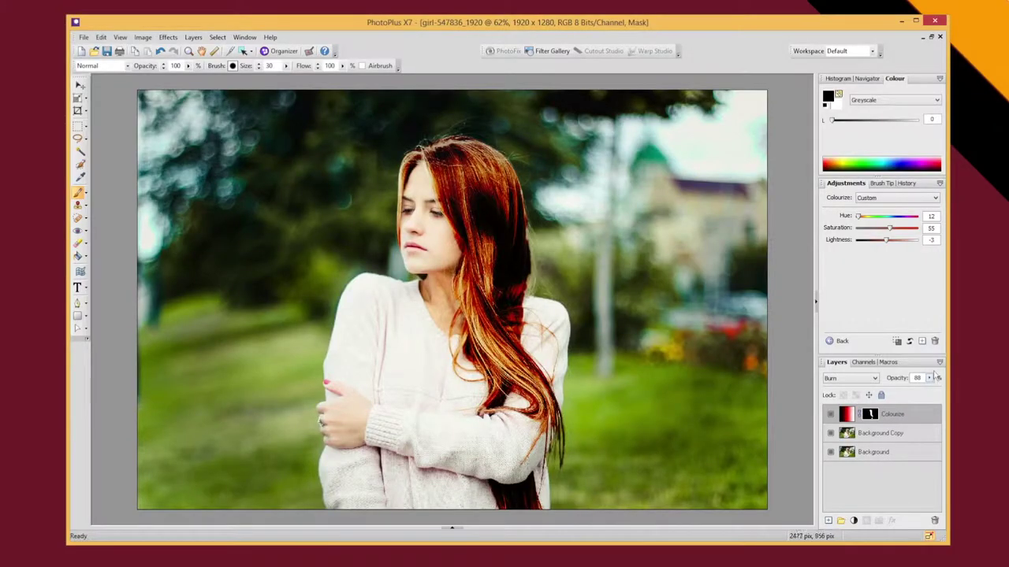
drag(930, 381, 930, 384)
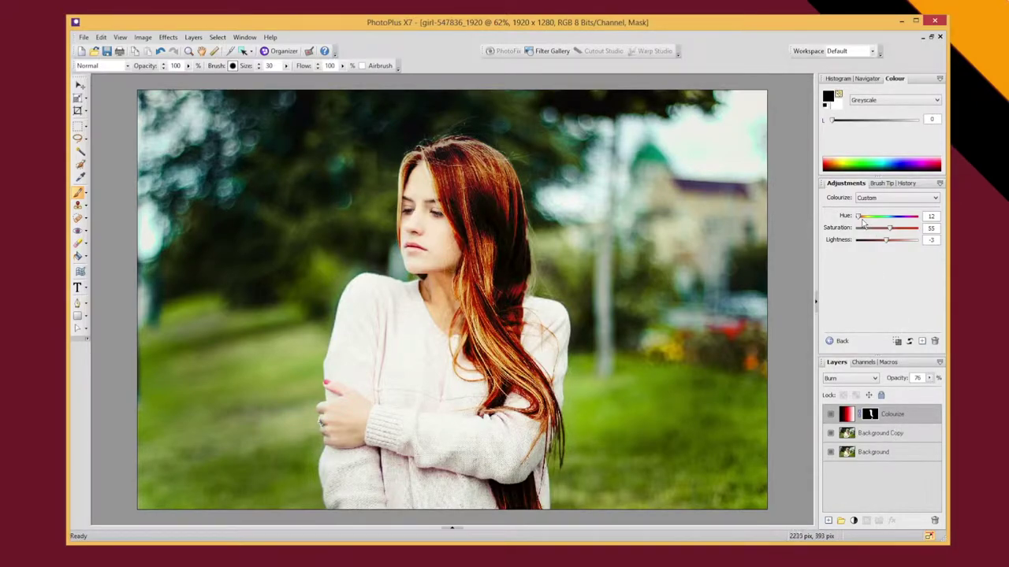
drag(858, 216, 912, 219)
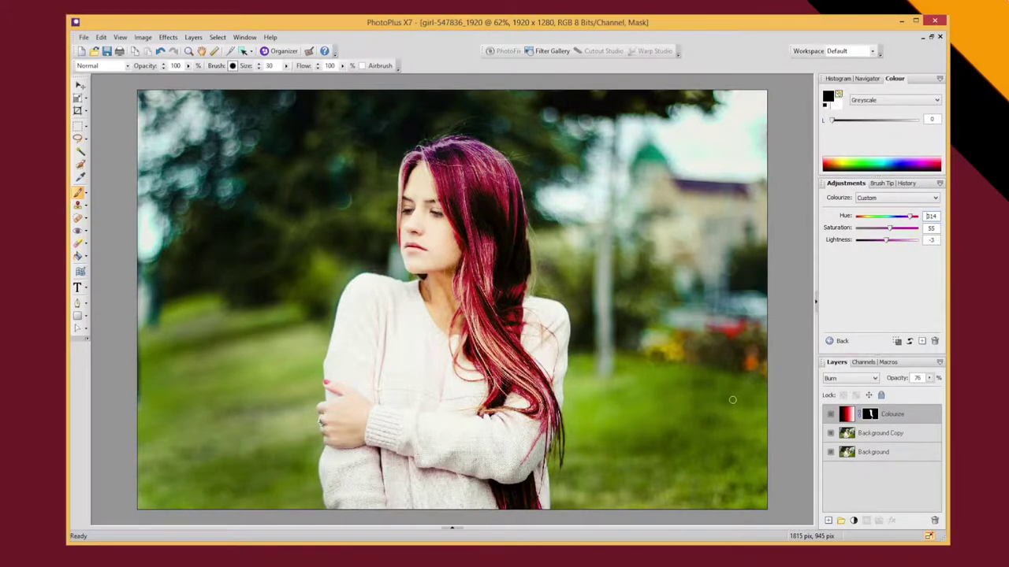
drag(888, 228, 881, 228)
Try Dodge and Darken blending, shift the hue toward reddish brown, and return to Burn
click(851, 378)
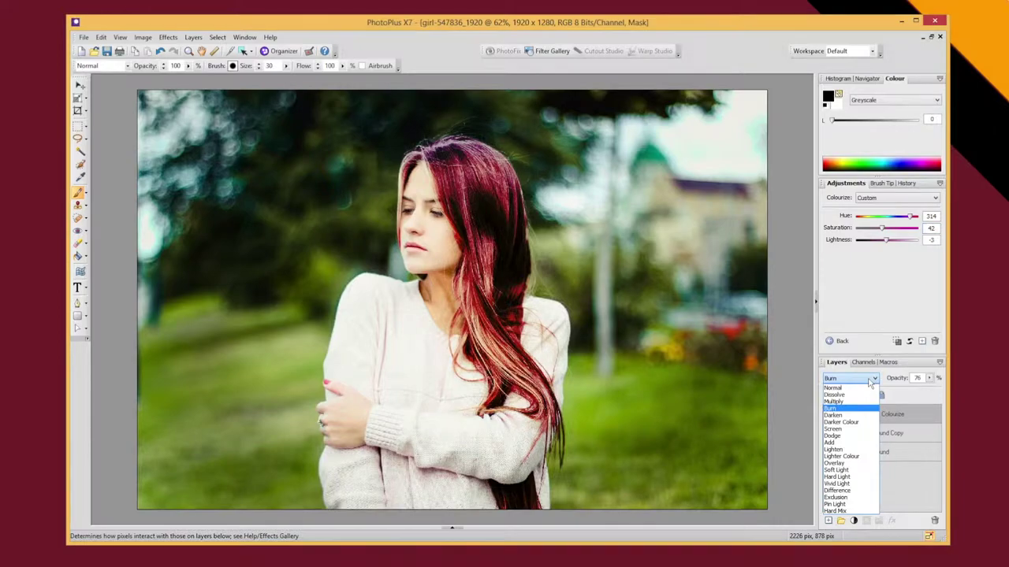
click(846, 436)
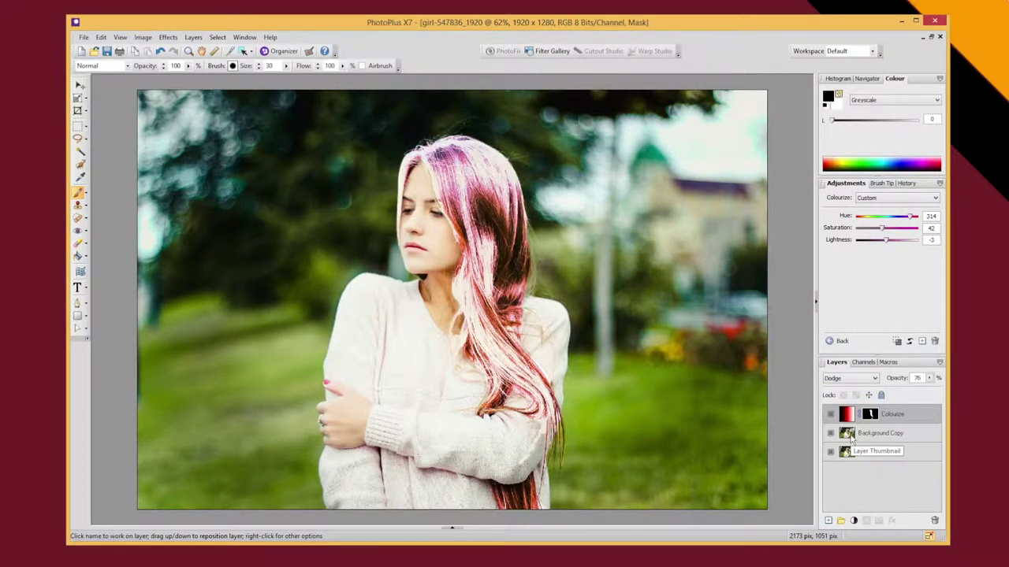
click(850, 379)
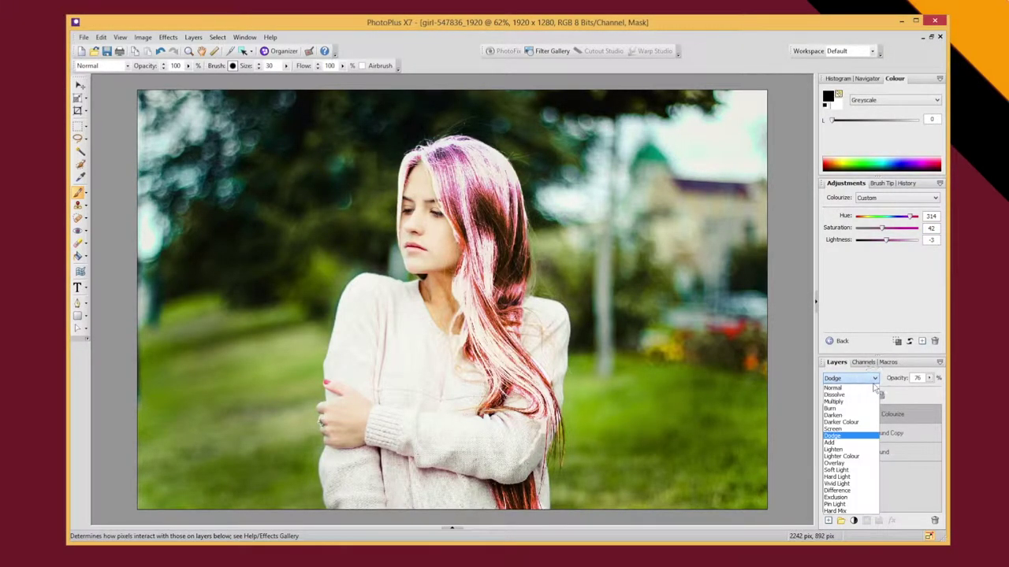
click(863, 418)
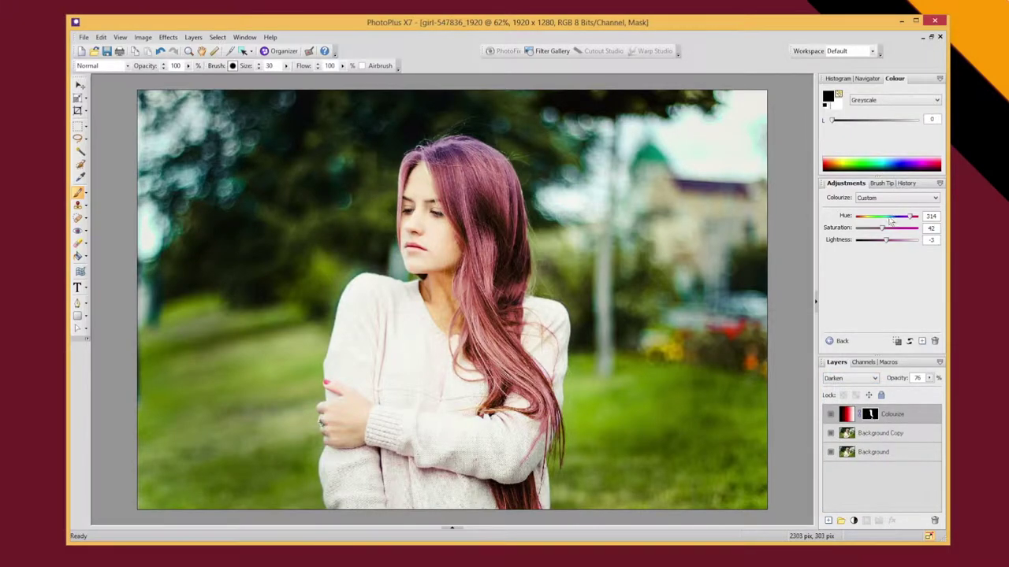
drag(911, 219, 862, 220)
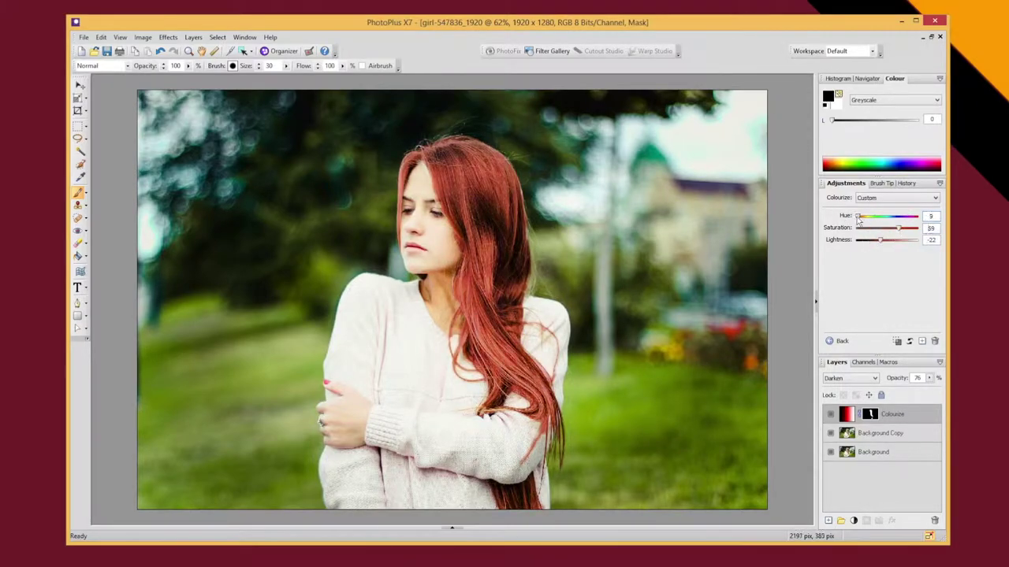
click(869, 378)
click(848, 463)
Retune the tint to lightness 43, saturation 58 and hue 359 for warmer red
drag(880, 240, 883, 234)
drag(928, 379, 937, 387)
drag(884, 240, 918, 216)
drag(929, 379, 915, 387)
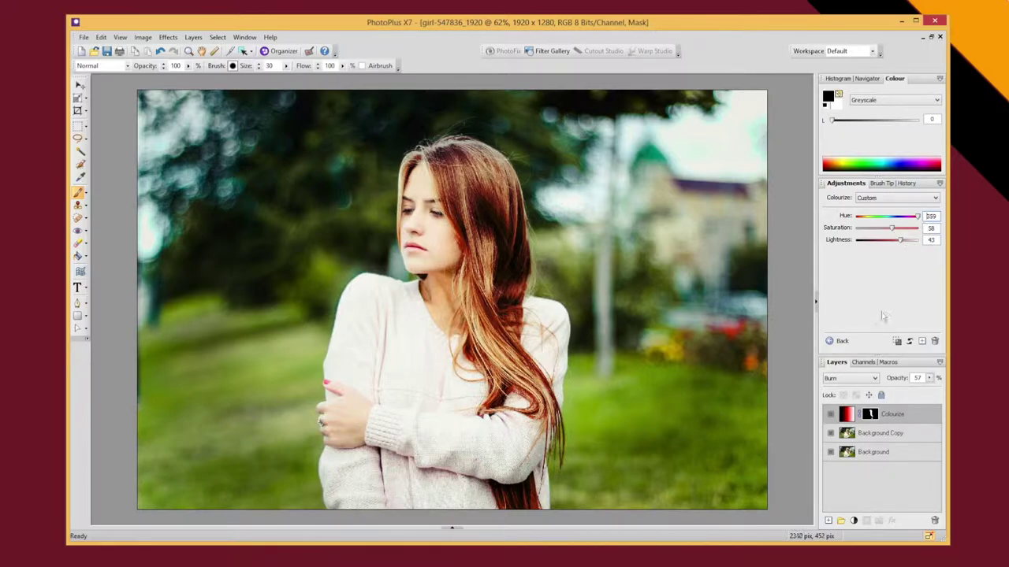
Keep Burn blending and raise the Colourize layer's opacity to 68%
click(870, 379)
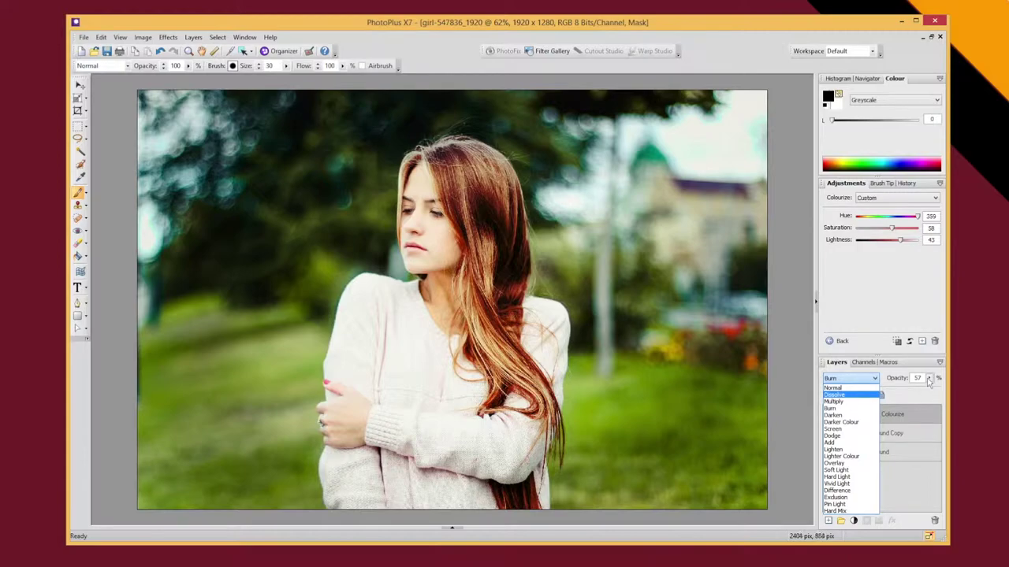
click(930, 380)
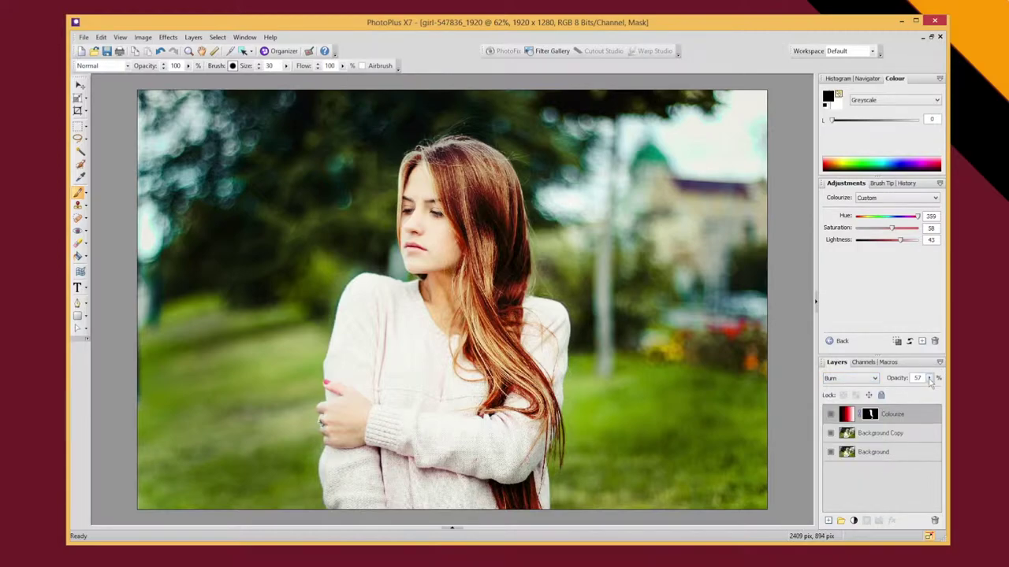
click(929, 379)
mouse_move(929, 391)
mouse_down()
mouse_move(909, 388)
mouse_move(944, 388)
mouse_move(931, 388)
mouse_up()
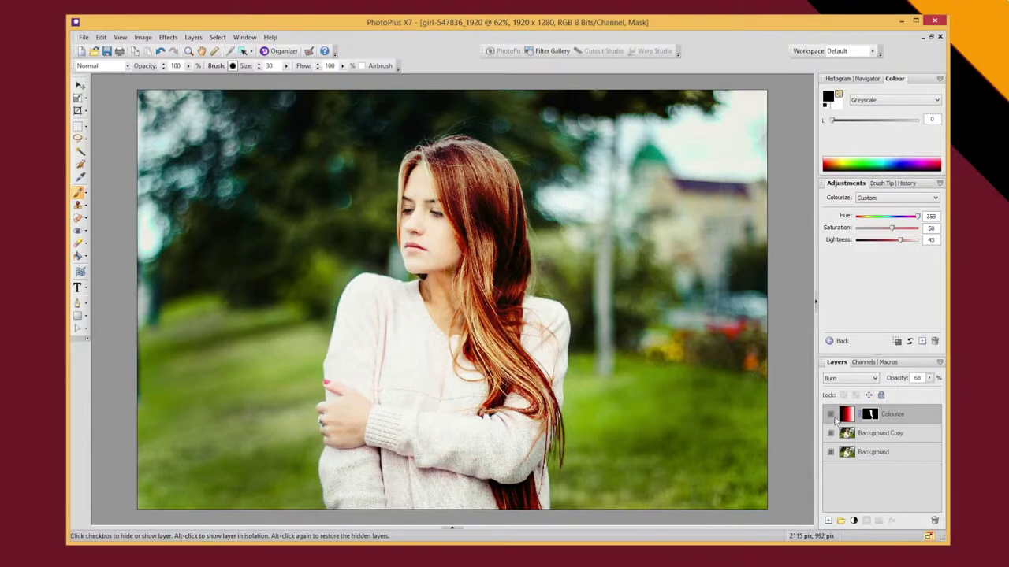
click(831, 416)
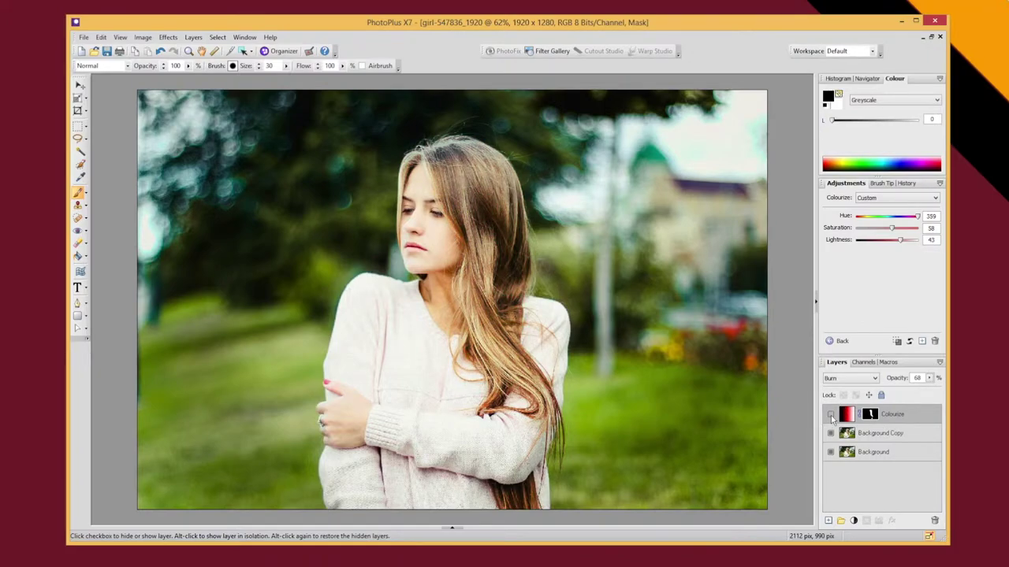
click(831, 415)
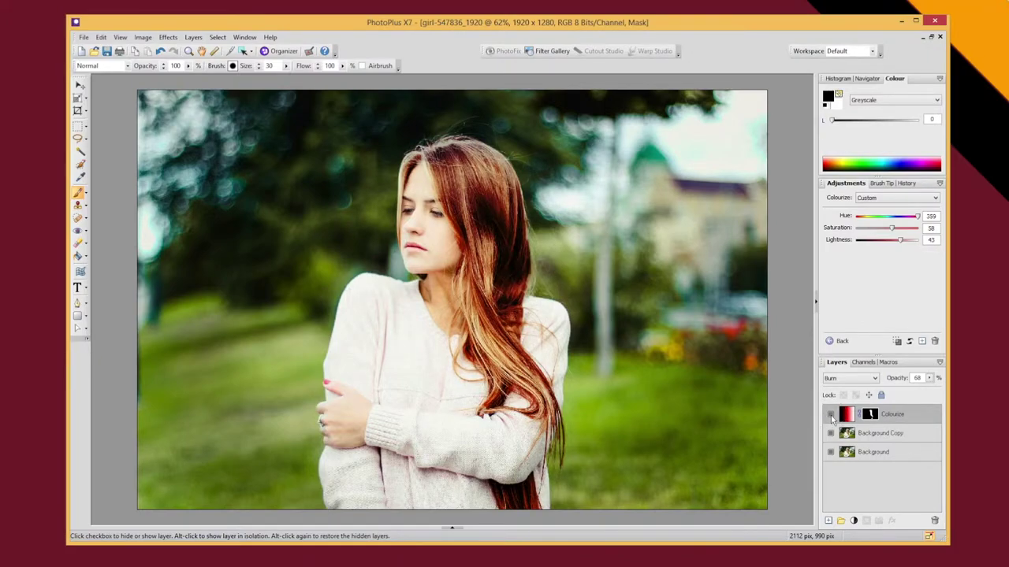
click(831, 415)
click(831, 416)
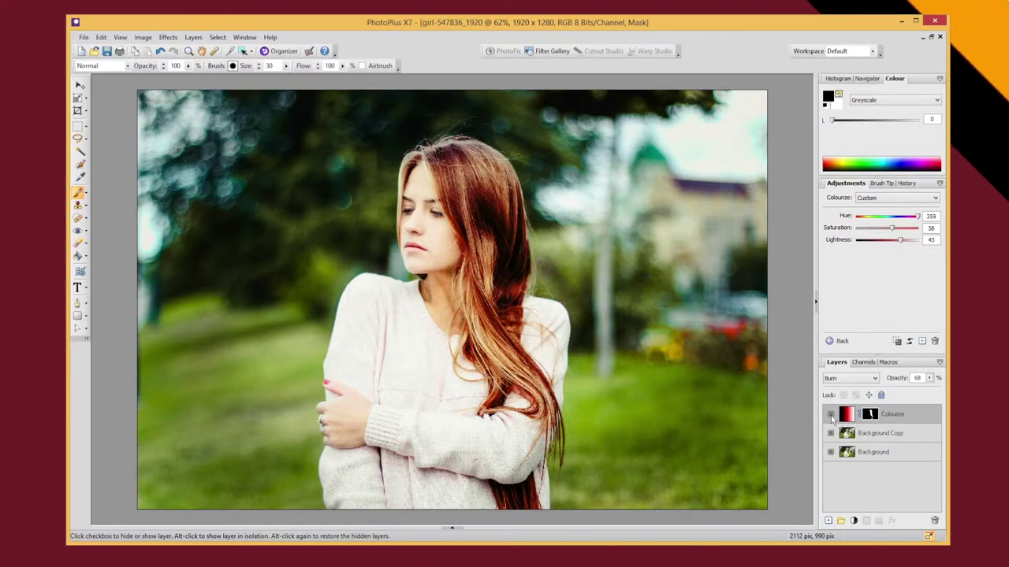